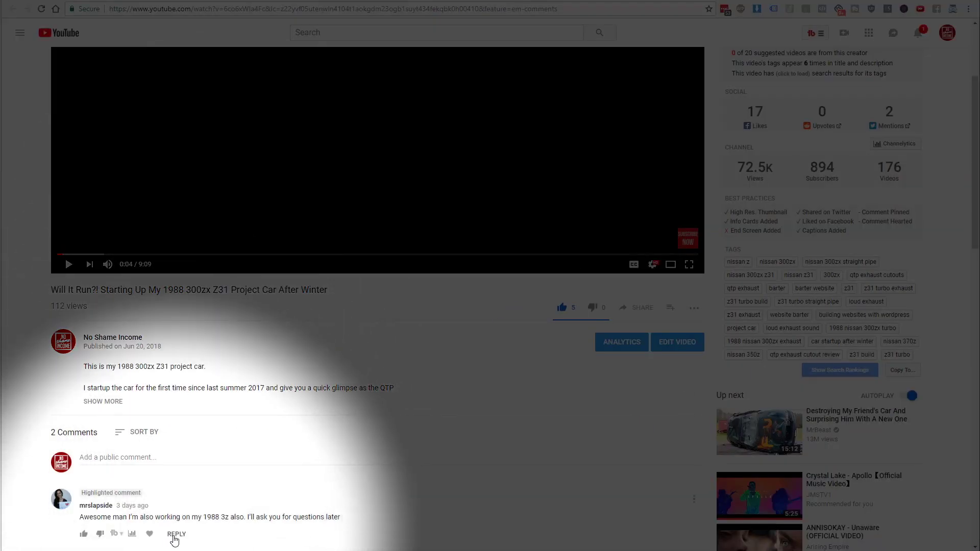
Start a reply to the viewer's comment about the 1988 300zx project car.
click(175, 534)
Begin the reply by typing 'Ok, t' in the comment box.
text(Ok, t)
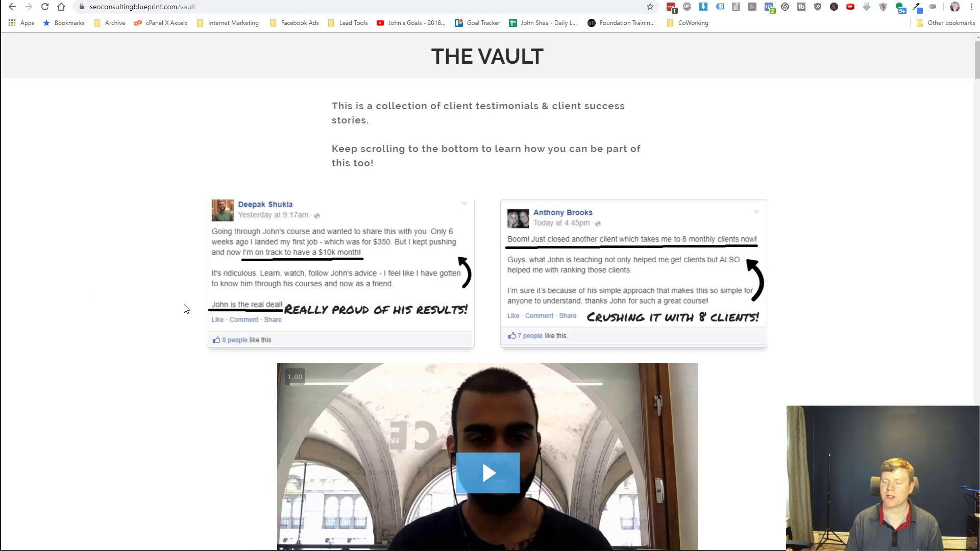
scroll(186, 309, down, 2)
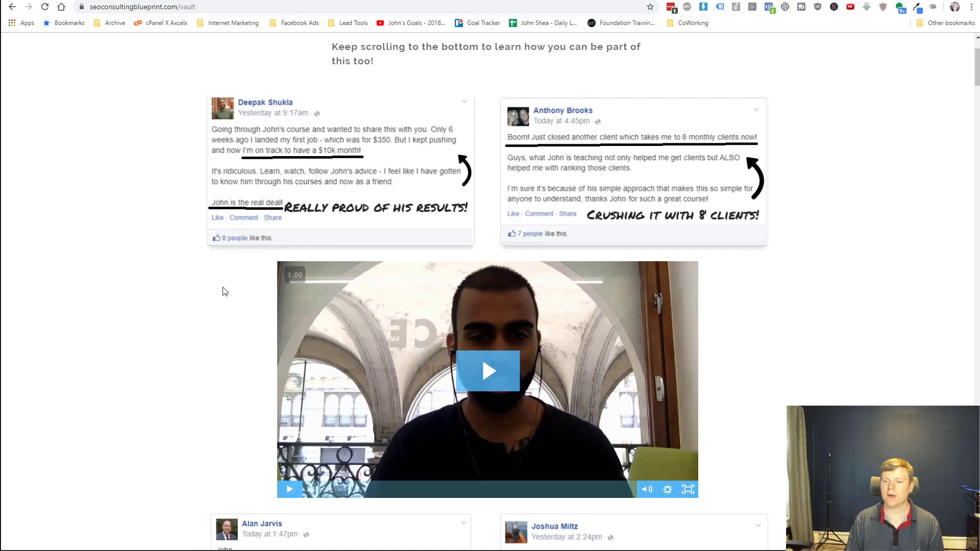
scroll(510, 164, down, 5)
scroll(367, 262, down, 4)
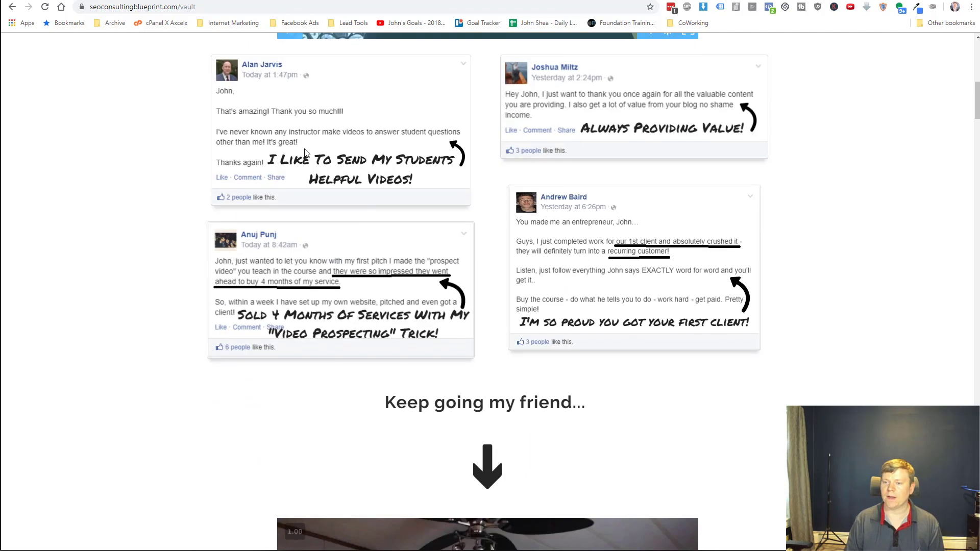
scroll(313, 228, down, 8)
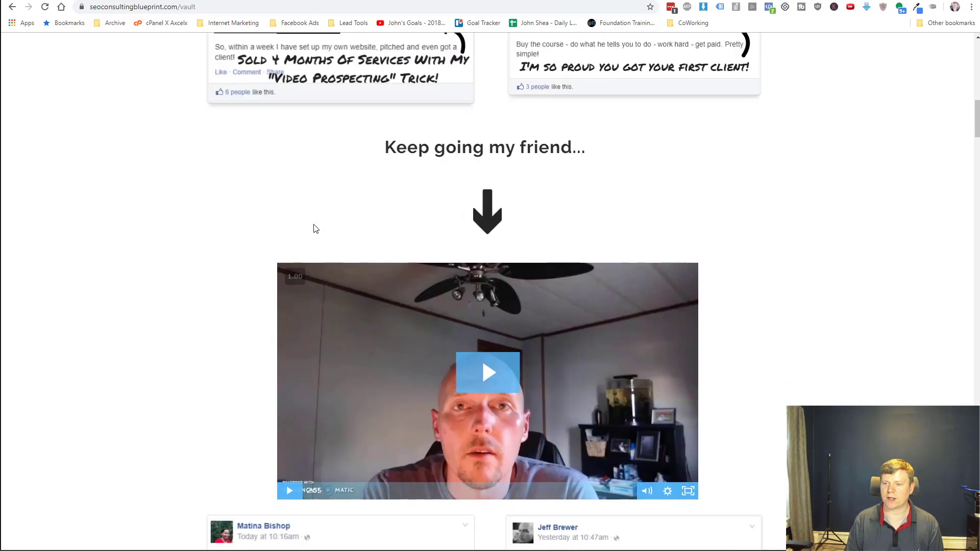
scroll(313, 228, down, 1)
scroll(307, 204, down, 5)
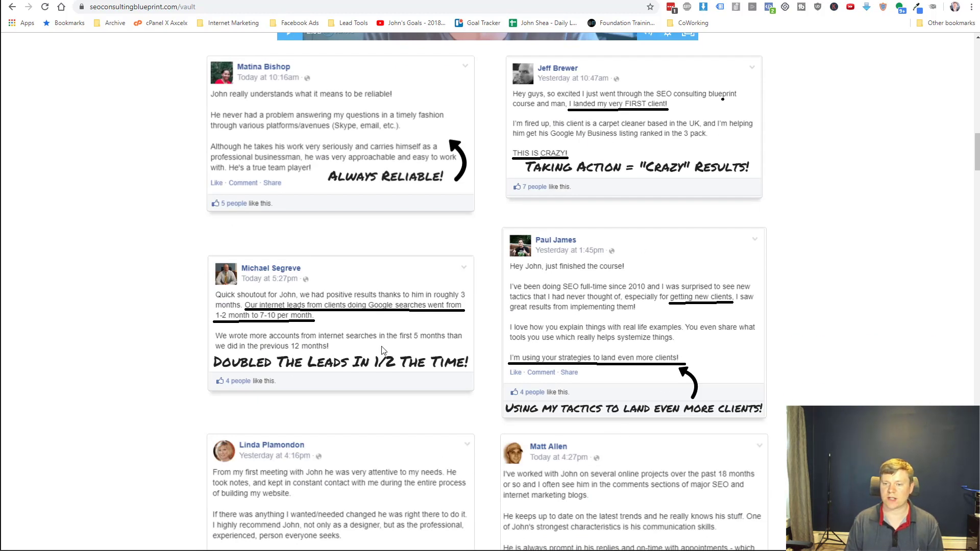
scroll(383, 348, down, 4)
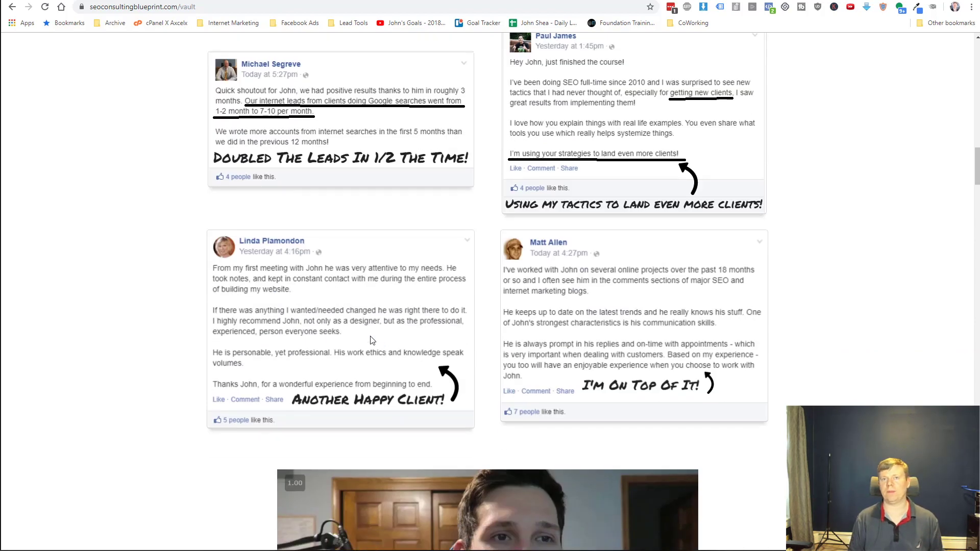
scroll(365, 338, down, 6)
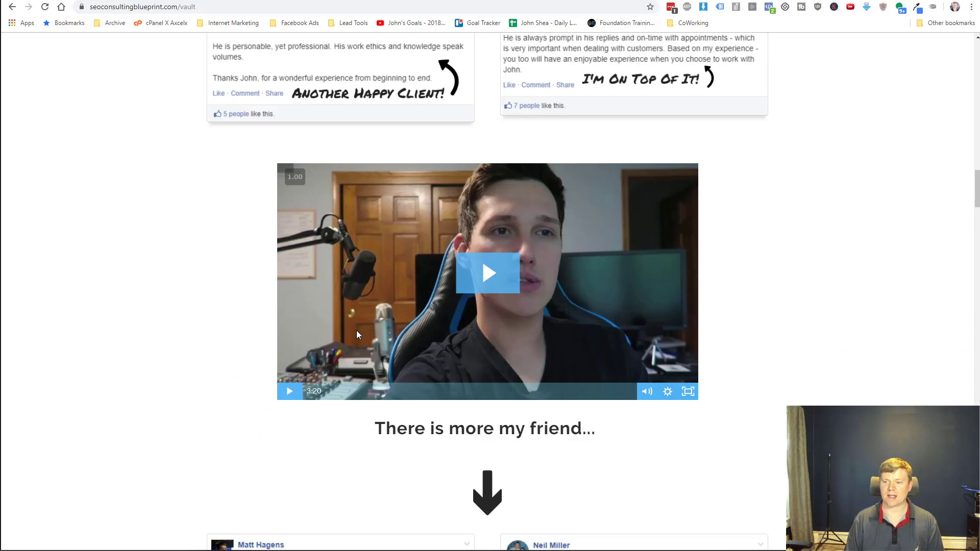
scroll(164, 317, down, 10)
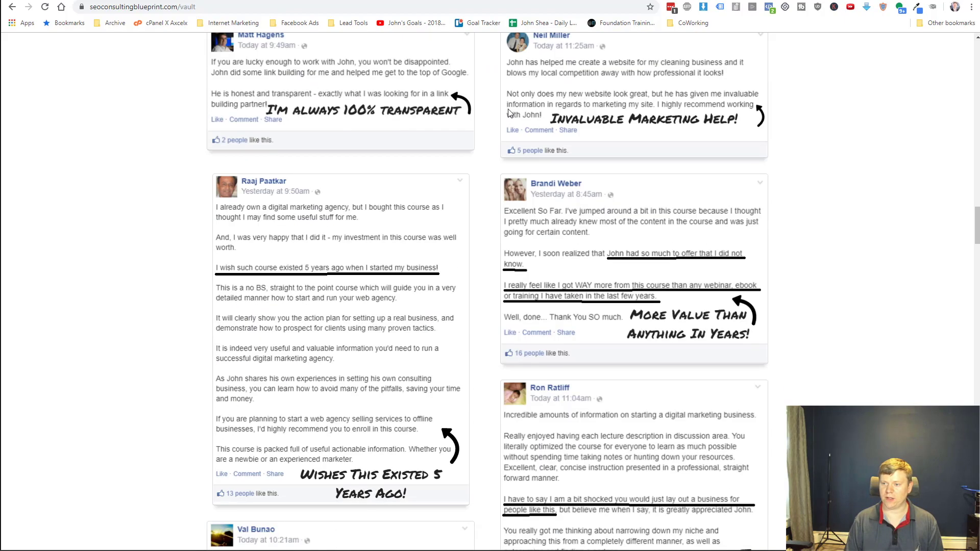
scroll(365, 391, down, 20)
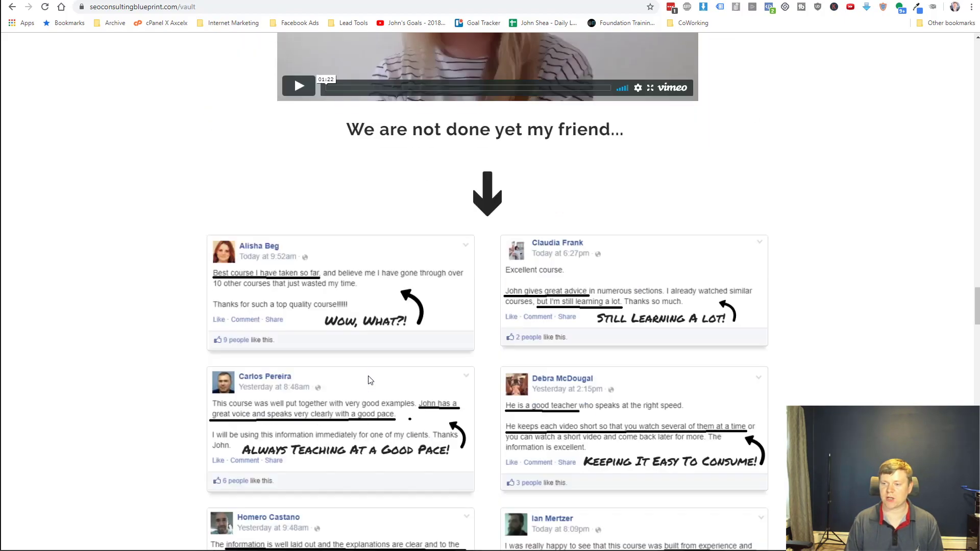
scroll(368, 378, down, 20)
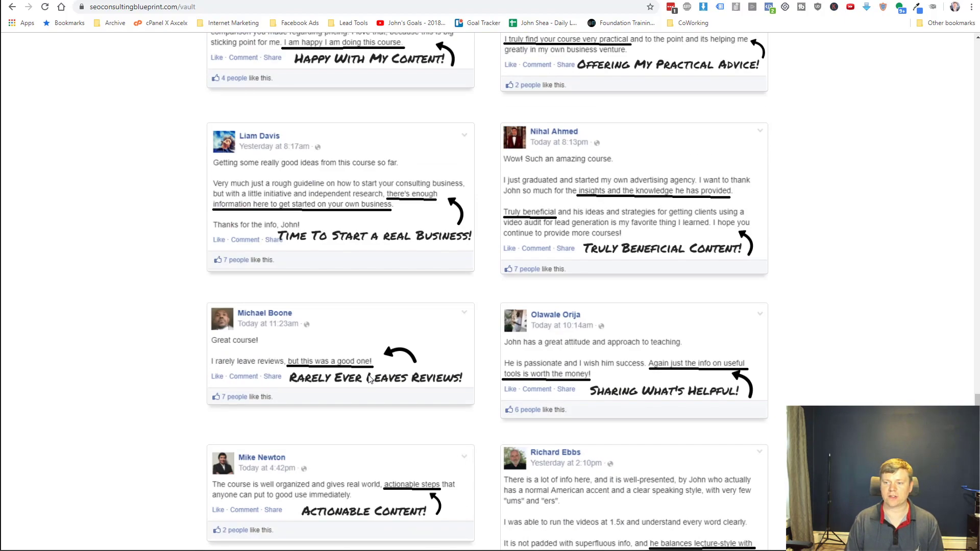
scroll(370, 379, down, 20)
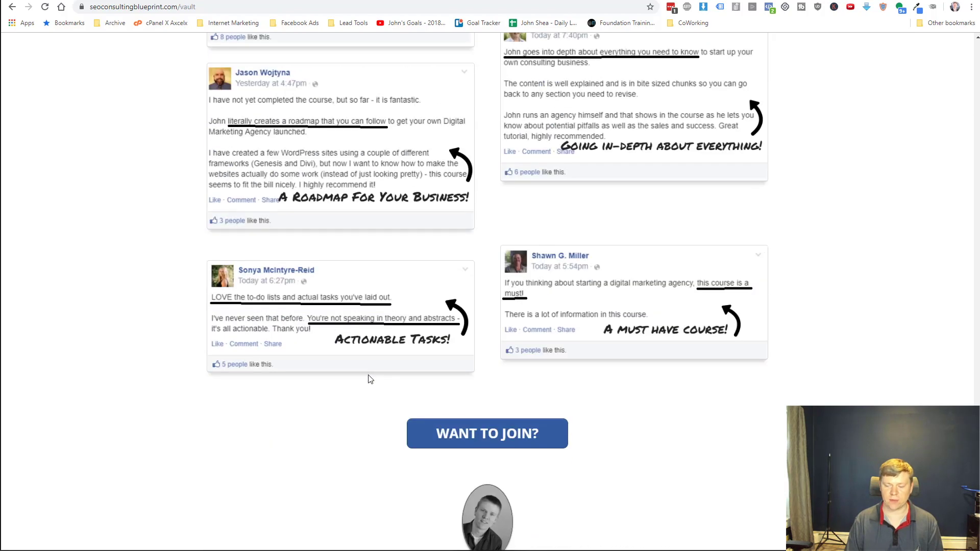
scroll(370, 378, up, 20)
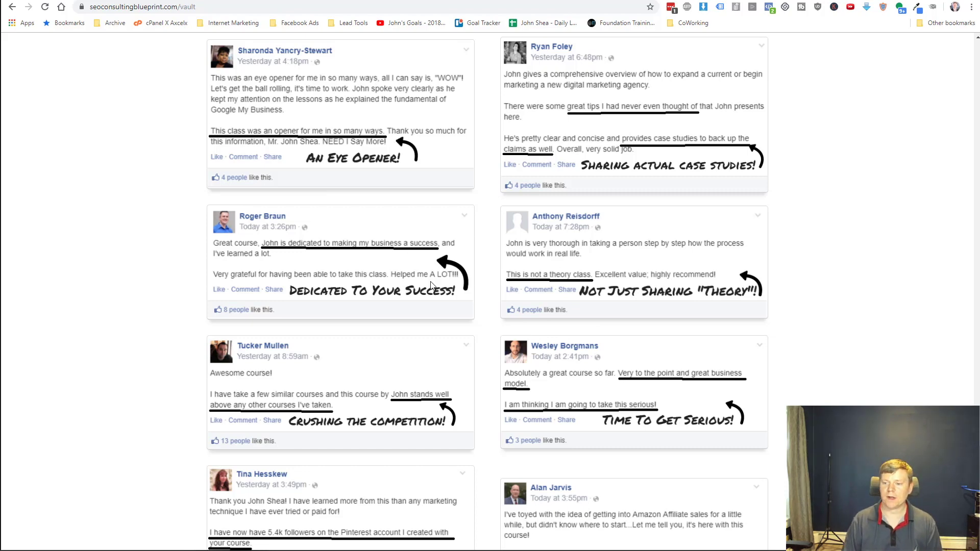
Return to the top of The Vault page and switch to the instructor's Udemy profile tab.
scroll(432, 284, up, 15)
scroll(432, 284, up, 15)
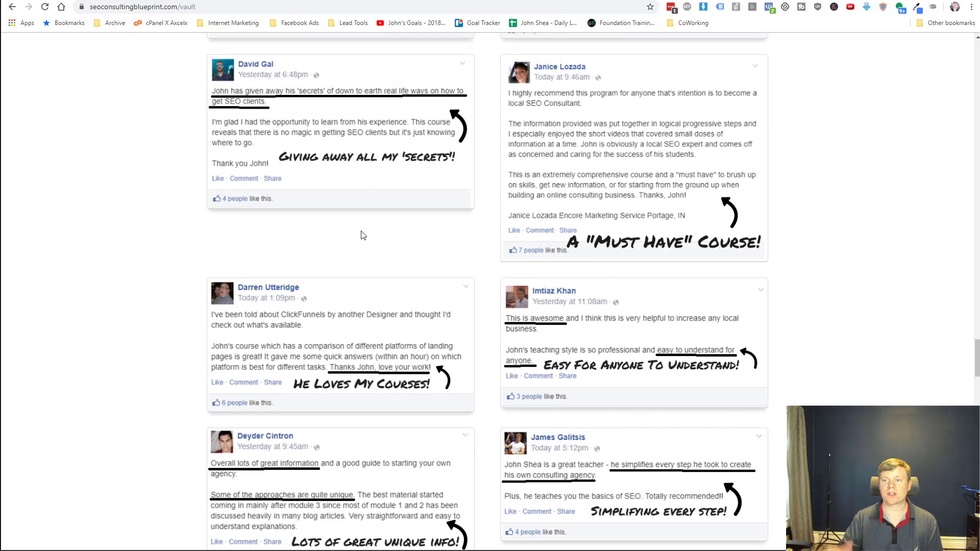
scroll(359, 269, up, 15)
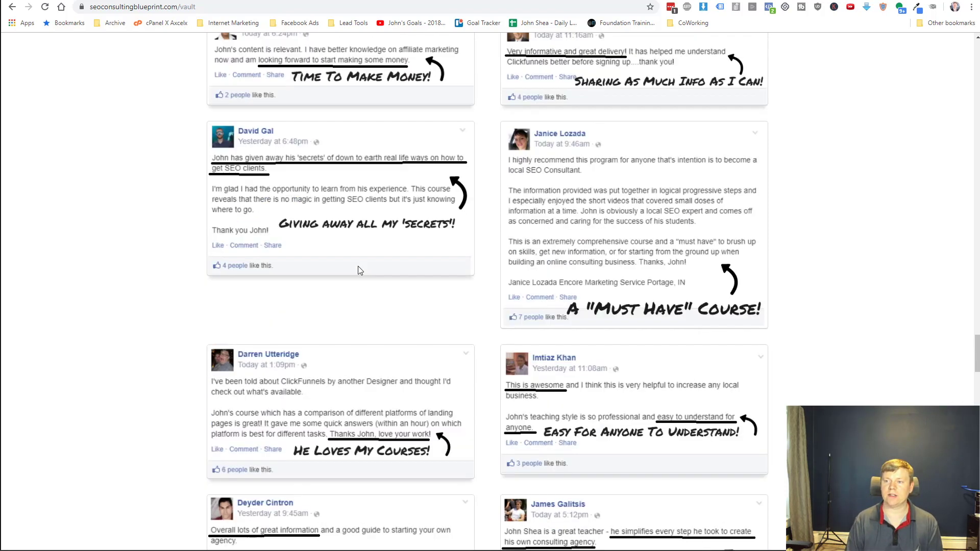
scroll(360, 269, up, 20)
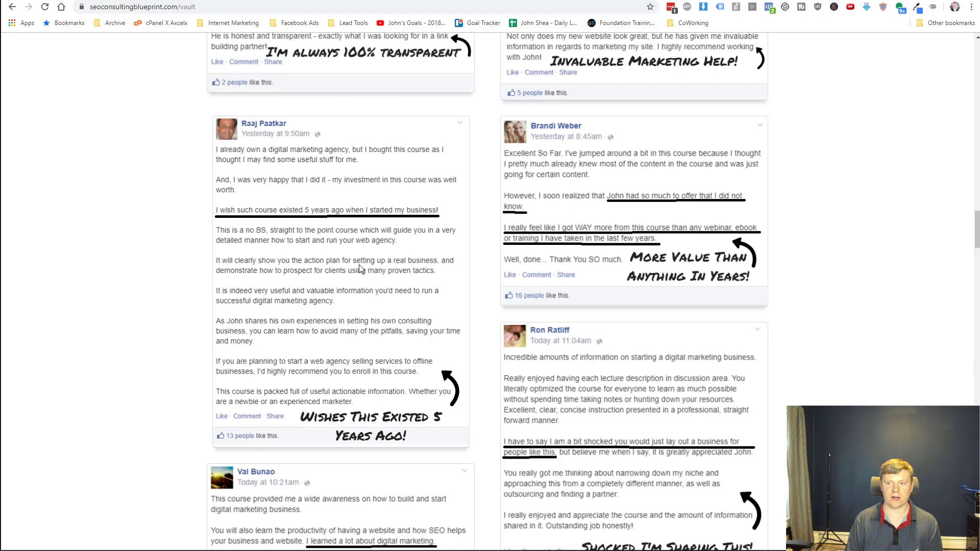
scroll(360, 263, up, 5)
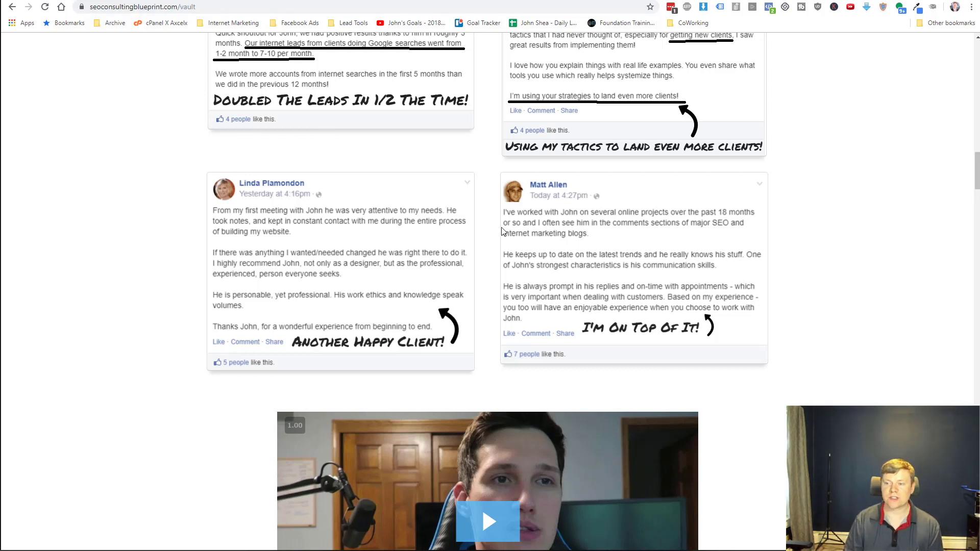
scroll(505, 233, up, 2)
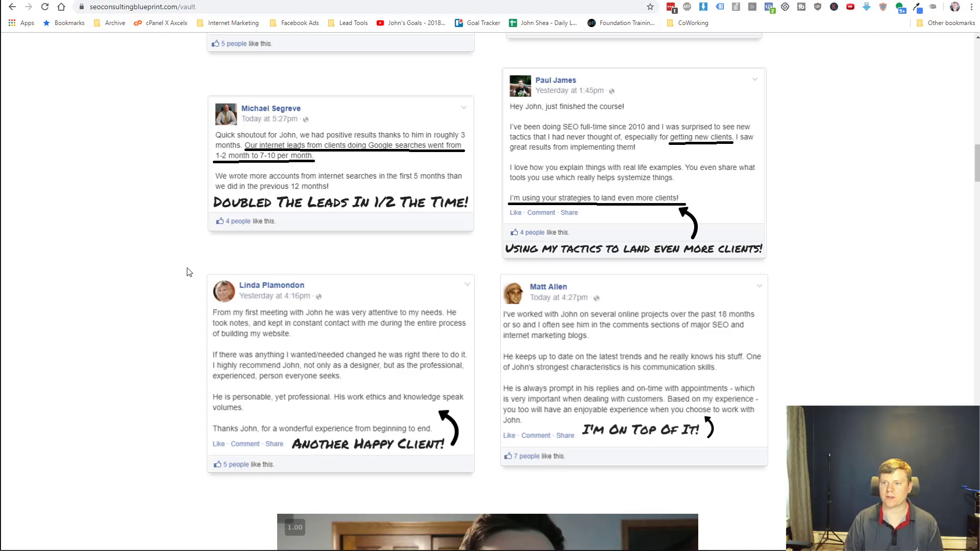
scroll(194, 272, down, 4)
scroll(194, 273, up, 15)
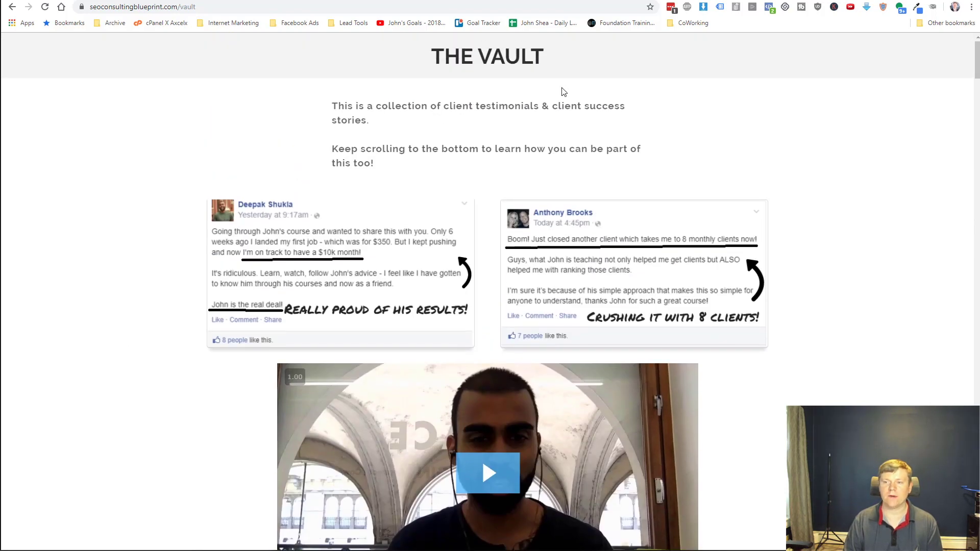
click(613, 1)
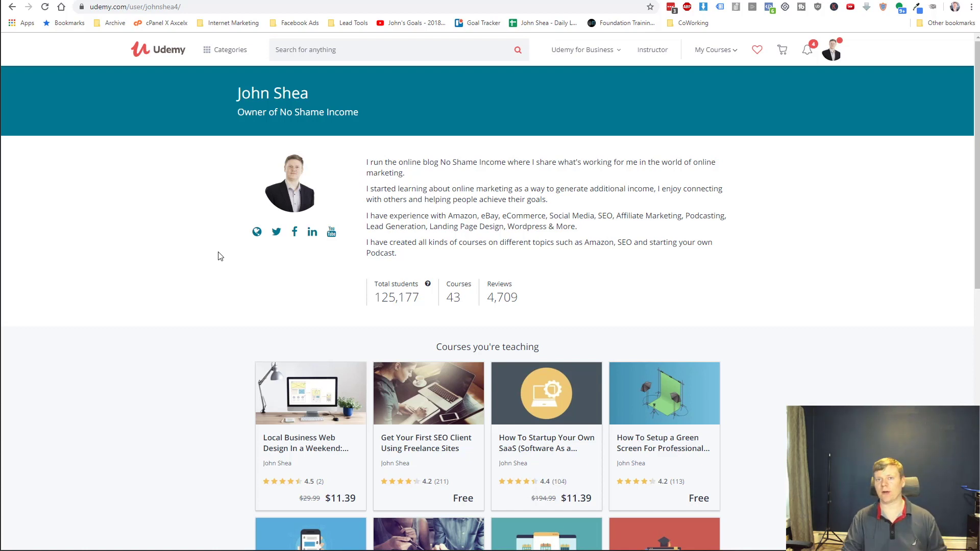
Scroll through the SaaS startup course page to view its student reviews.
scroll(266, 341, down, 3)
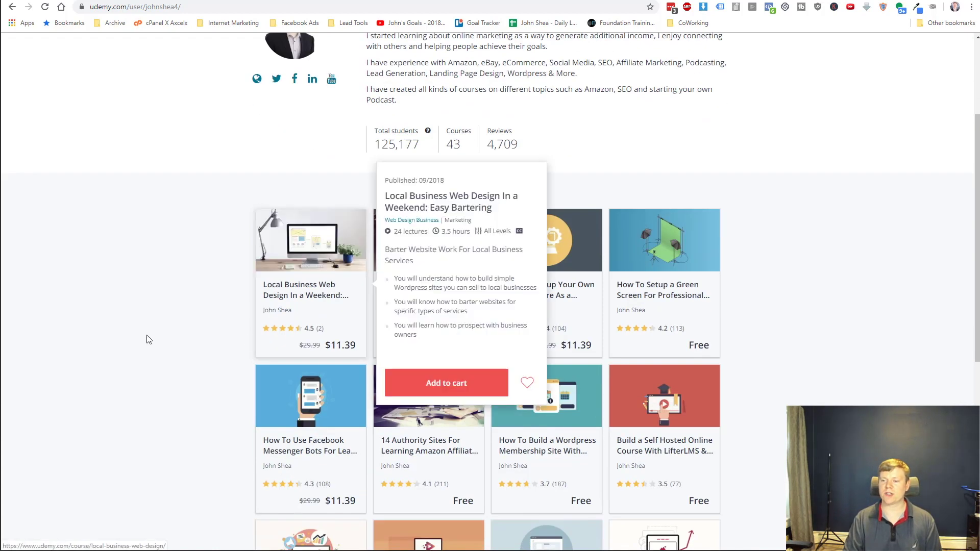
scroll(148, 338, down, 4)
scroll(148, 339, up, 5)
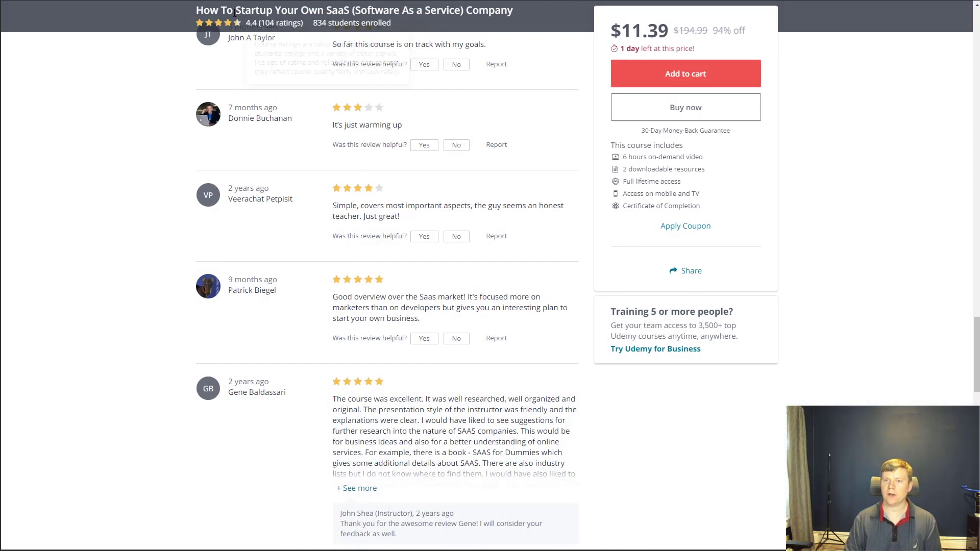
Expand the long five-star review and select its full text.
mouse_move(302, 24)
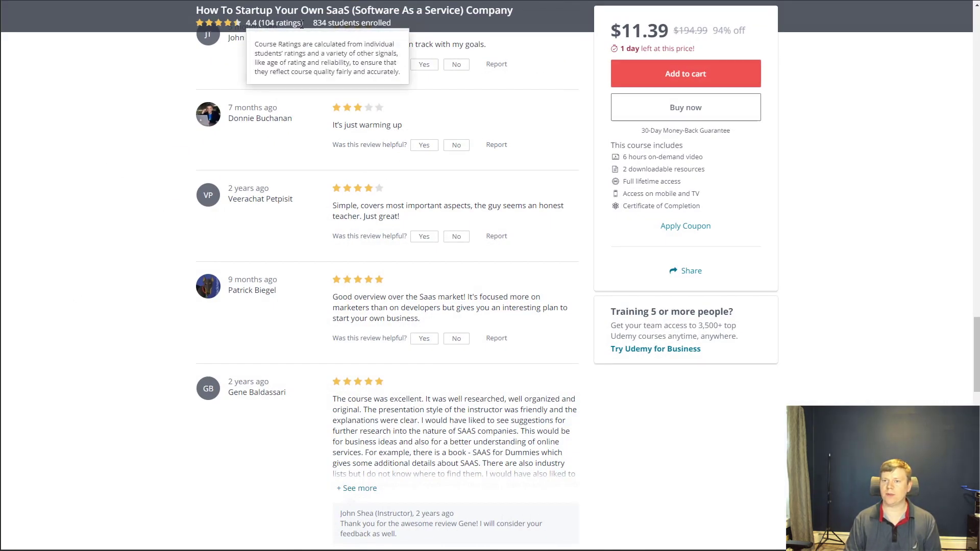
mouse_move(249, 20)
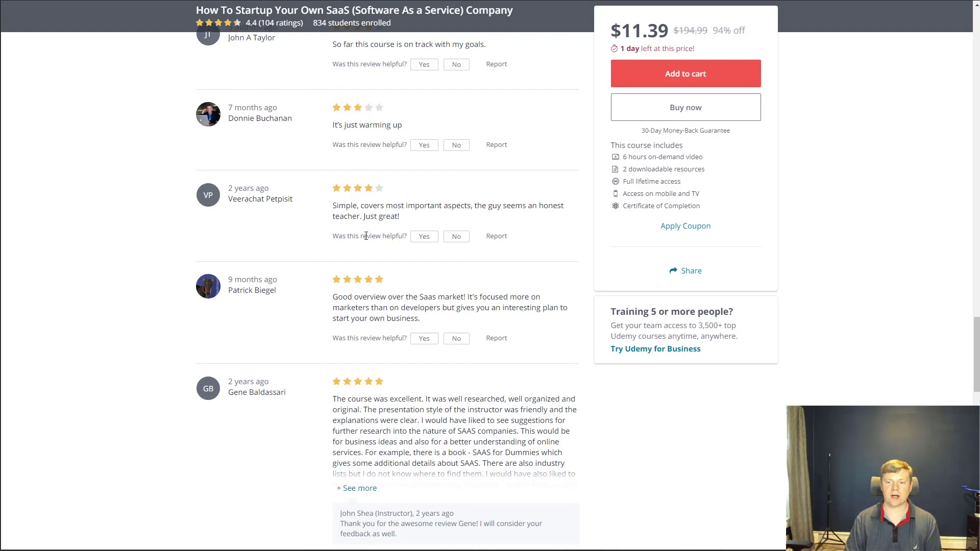
scroll(366, 236, down, 3)
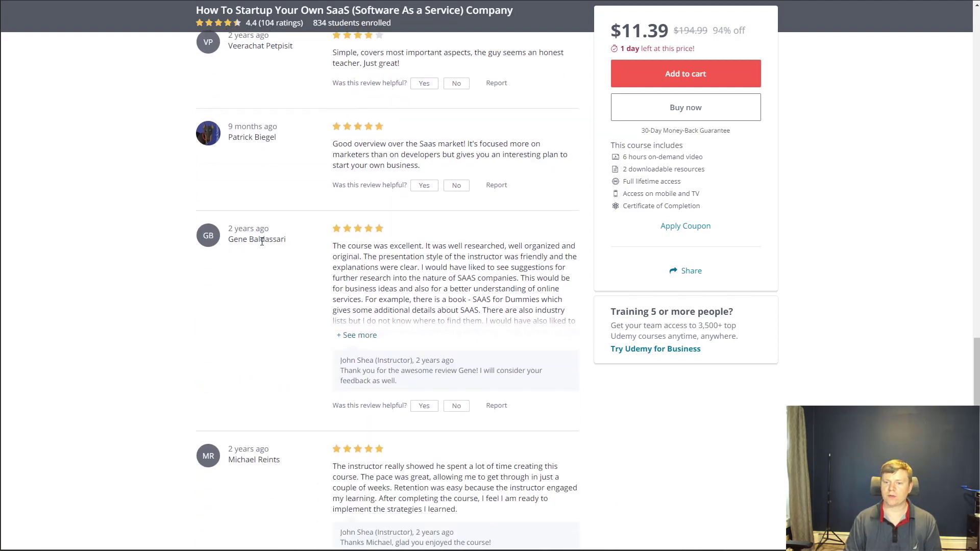
click(368, 336)
scroll(492, 325, down, 1)
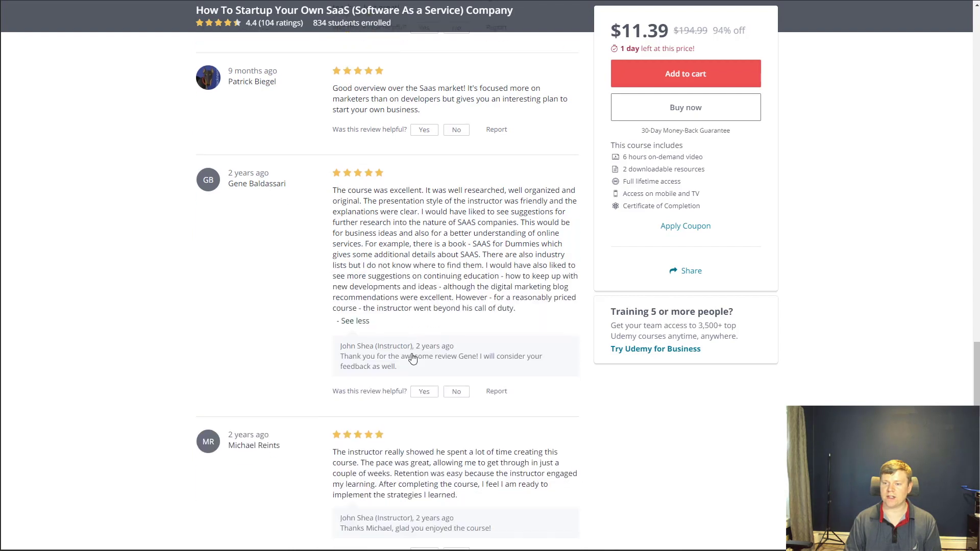
drag(521, 317, 339, 196)
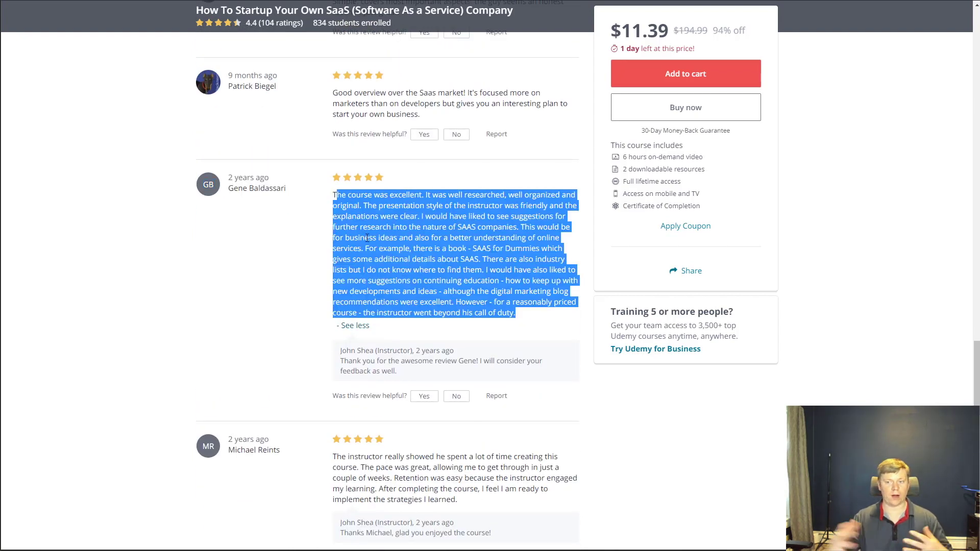
click(402, 237)
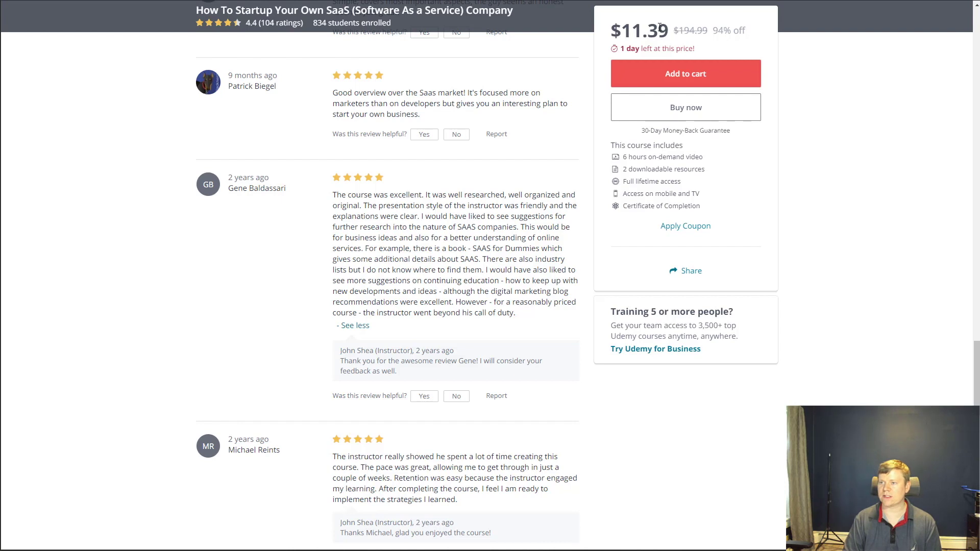
Reselect the whole review and the reviewer's name, then open the Prank Me Not result.
drag(456, 303, 582, 309)
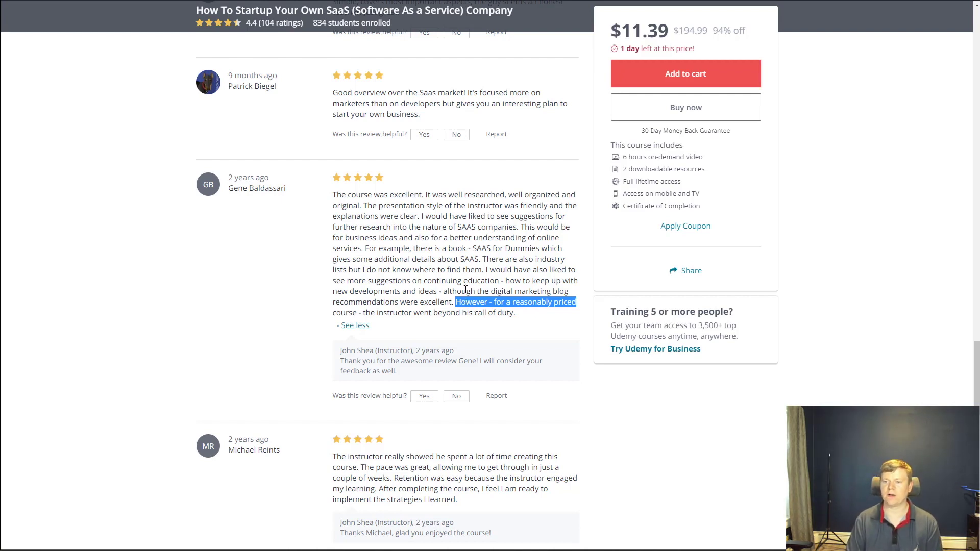
click(460, 302)
drag(523, 319, 337, 195)
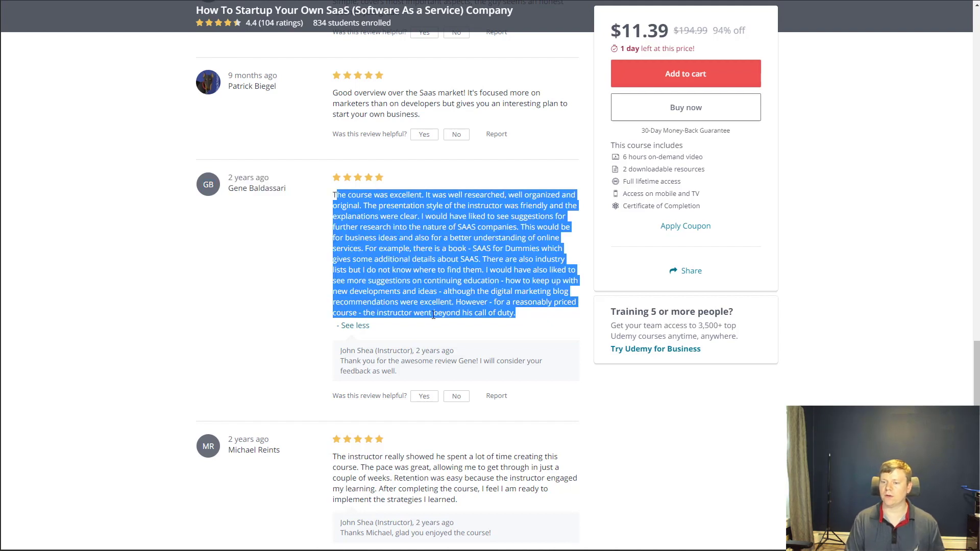
scroll(383, 392, down, 7)
scroll(382, 391, down, 2)
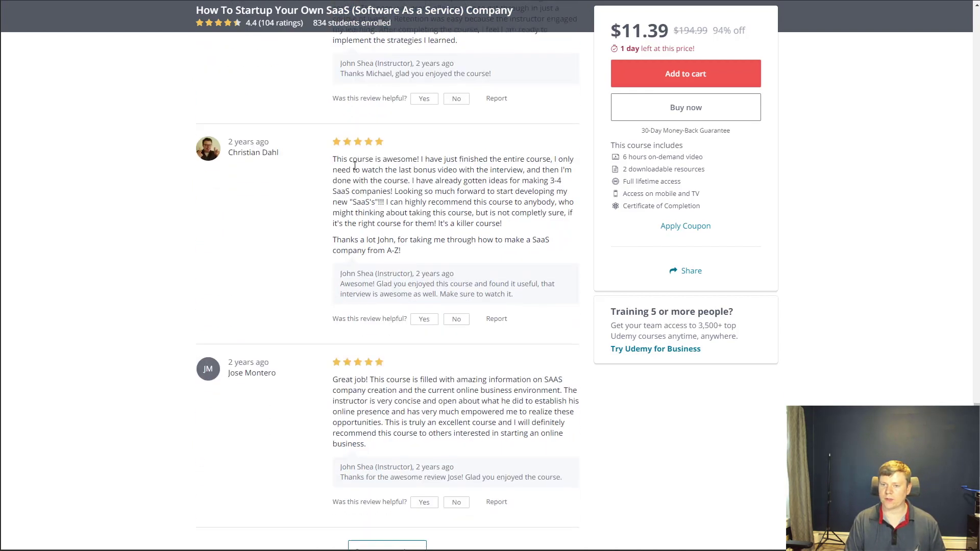
drag(346, 161, 336, 161)
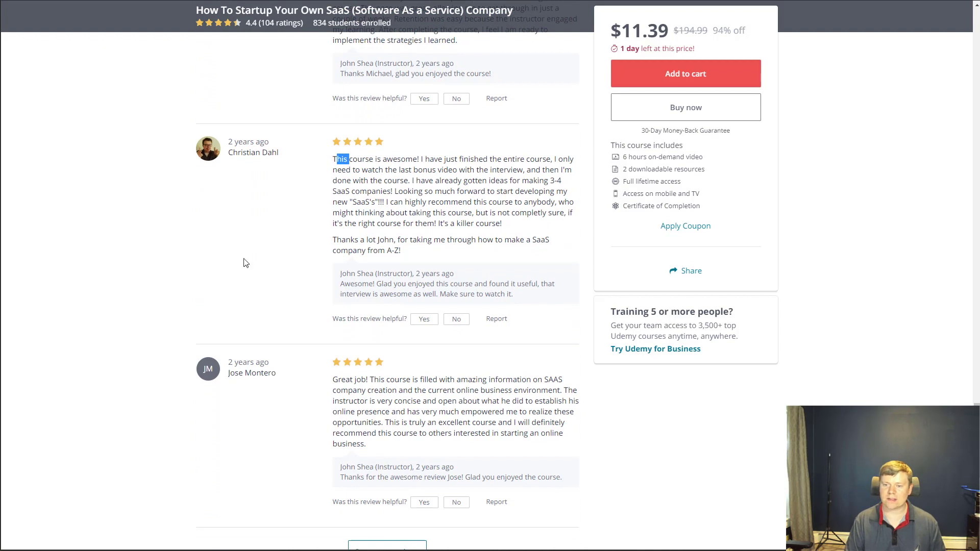
scroll(332, 314, up, 1)
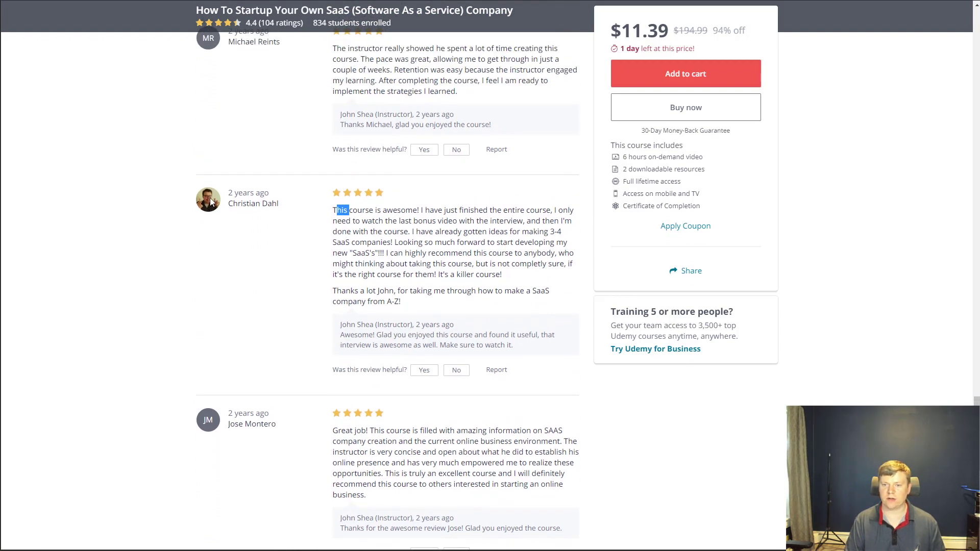
drag(287, 204, 229, 203)
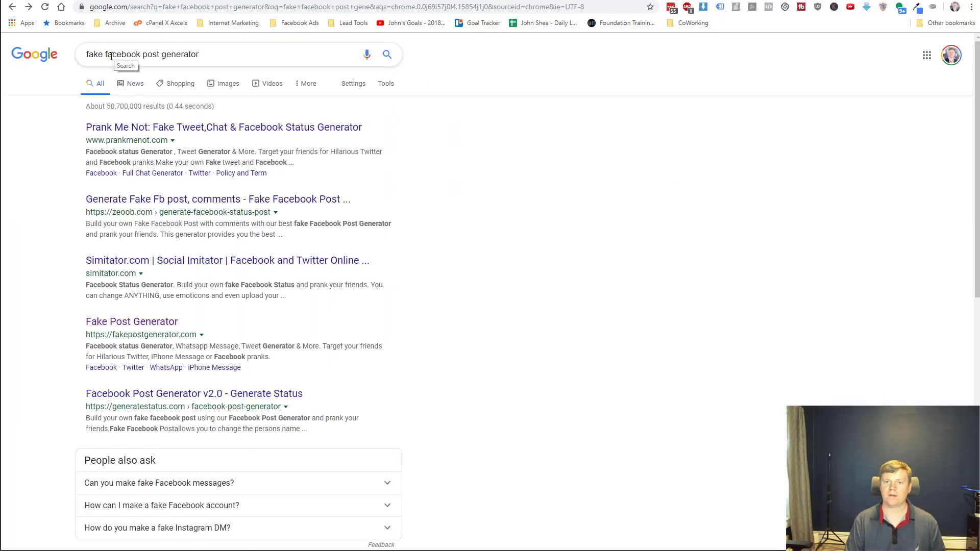
click(213, 129)
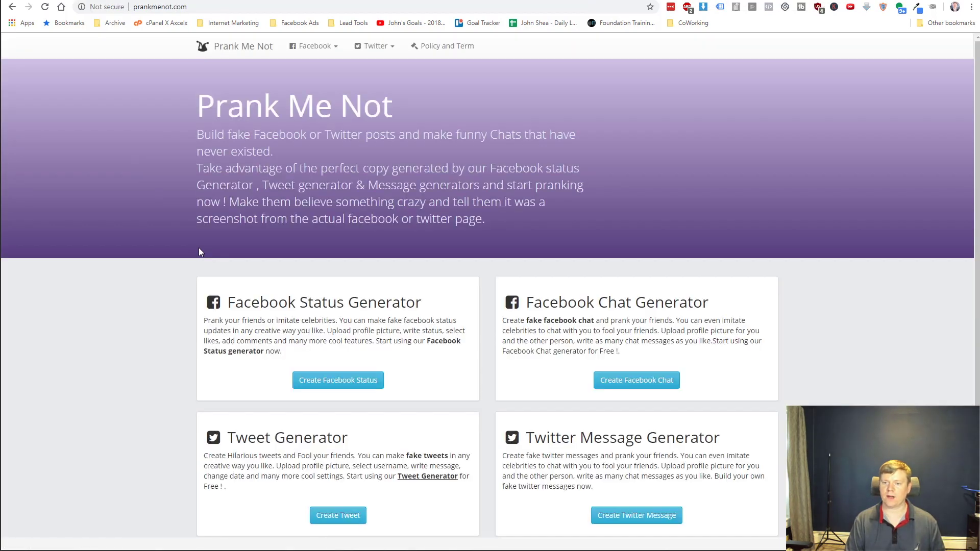
Create a Facebook status and replace the sample Name with the reviewer's name.
click(341, 380)
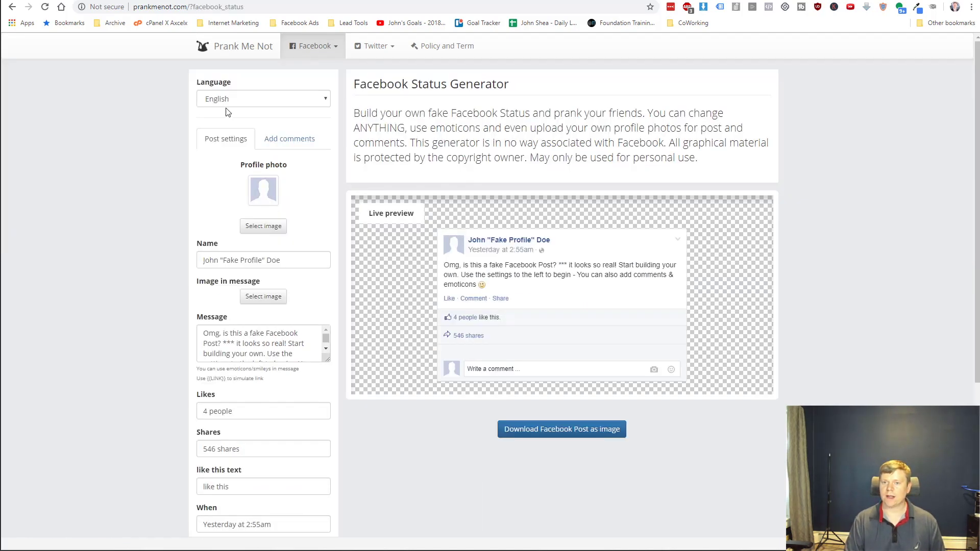
triple_click(287, 260)
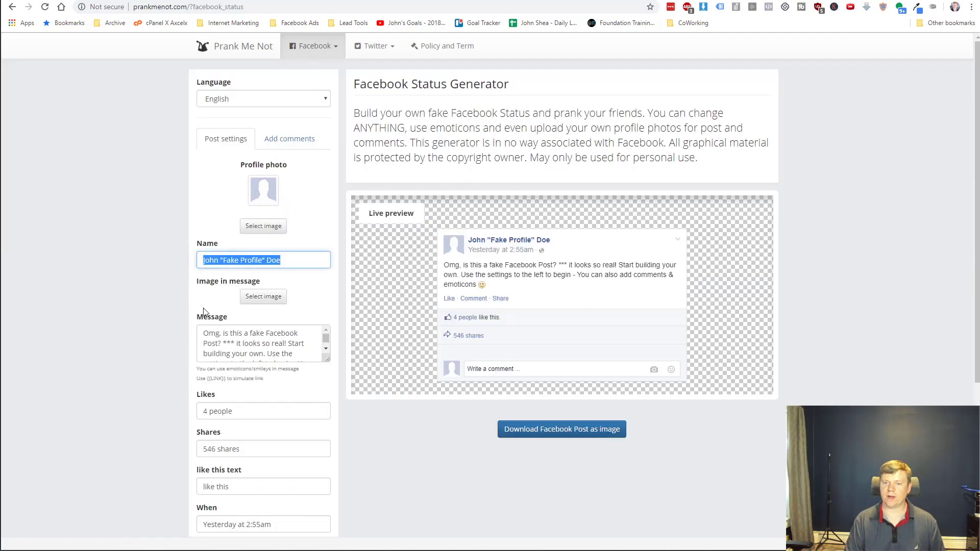
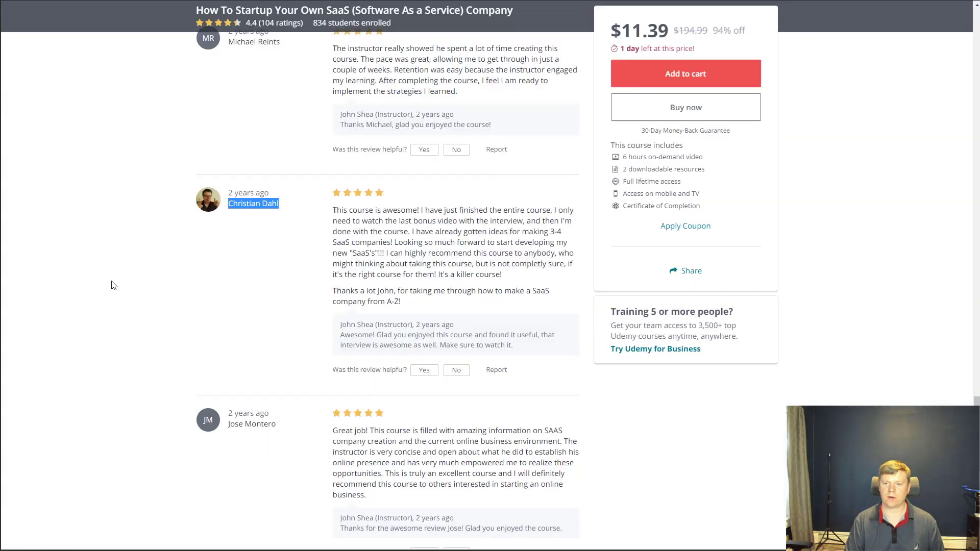
Copy both review paragraphs and save the reviewer's avatar as 7938682_3258.jpg.
drag(407, 305, 332, 210)
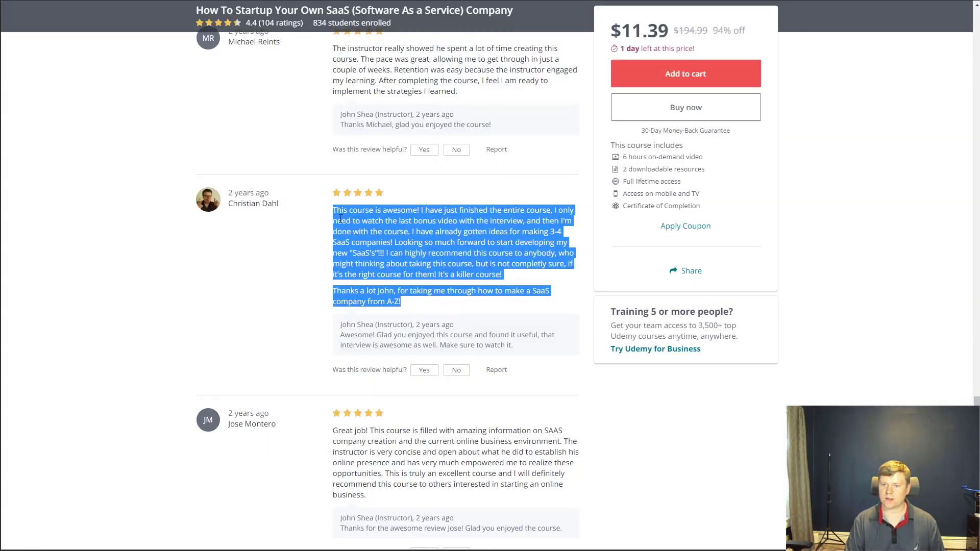
right_click(209, 201)
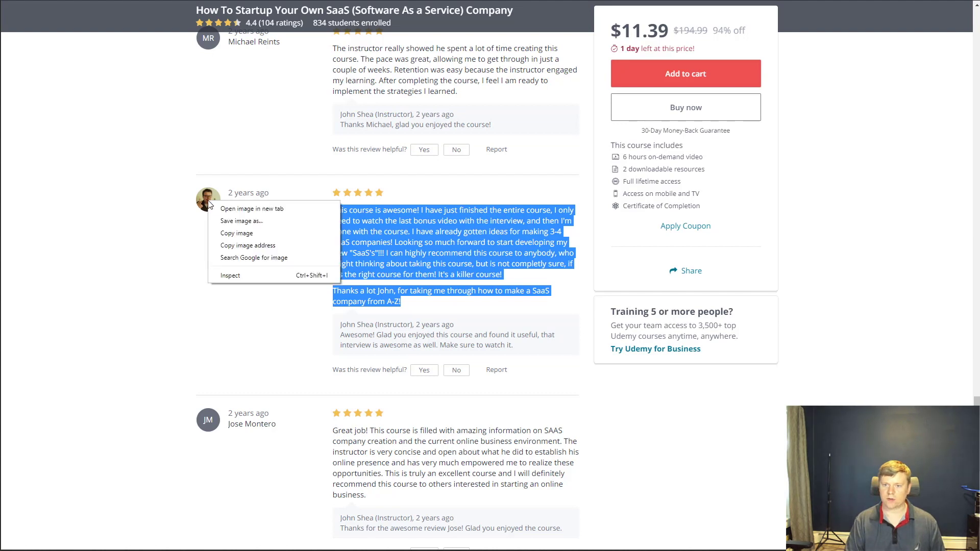
click(241, 220)
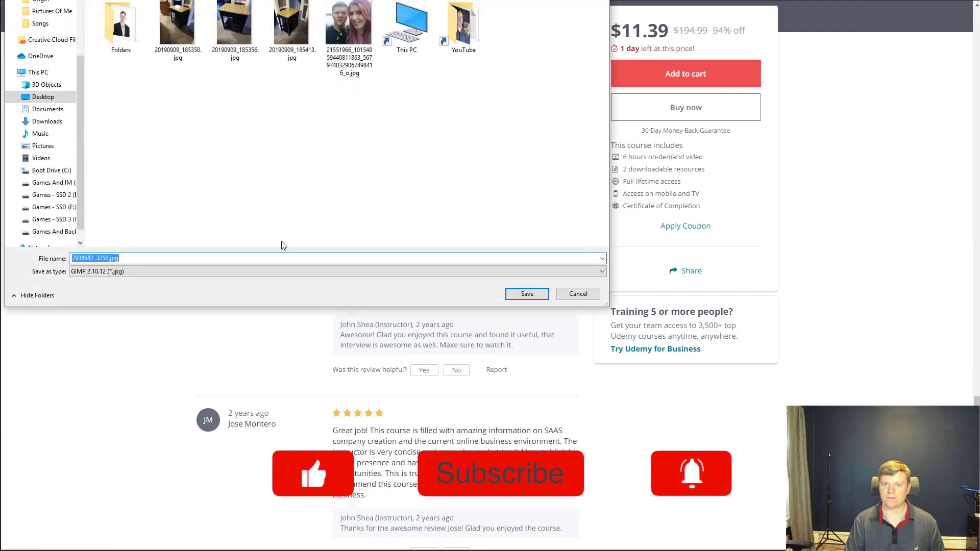
click(526, 295)
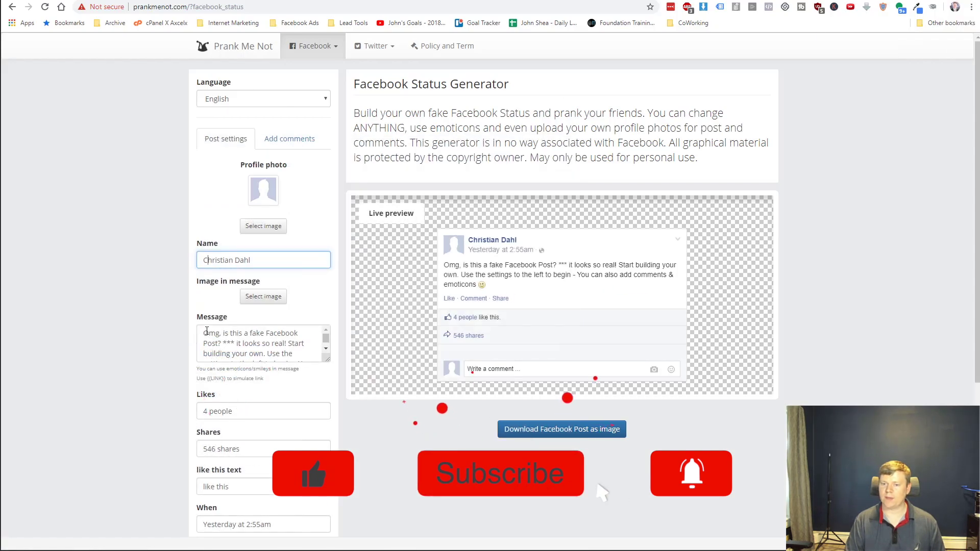
Paste the review as the message, break before 'I can highly recommend', and correct 'completely'.
drag(203, 333, 306, 363)
key(ctrl+v)
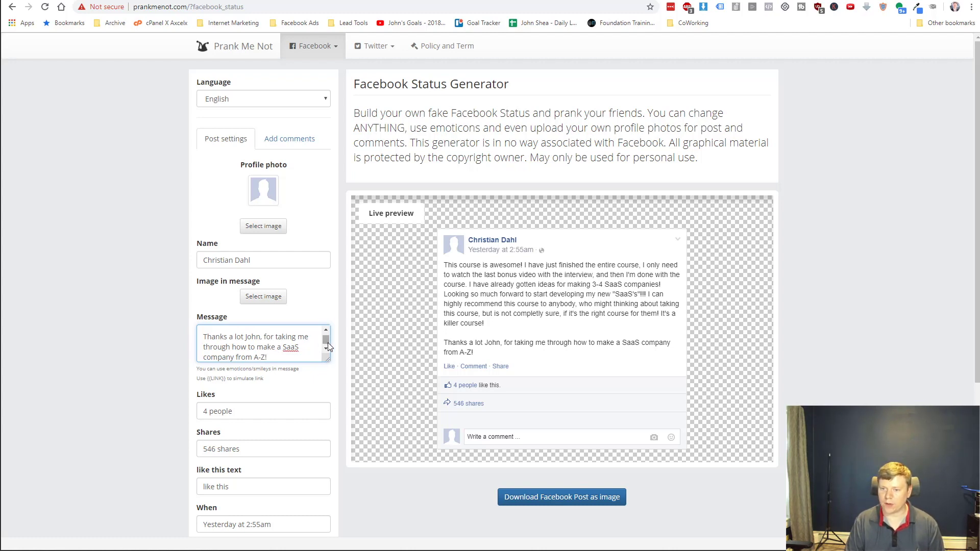
drag(330, 361, 333, 464)
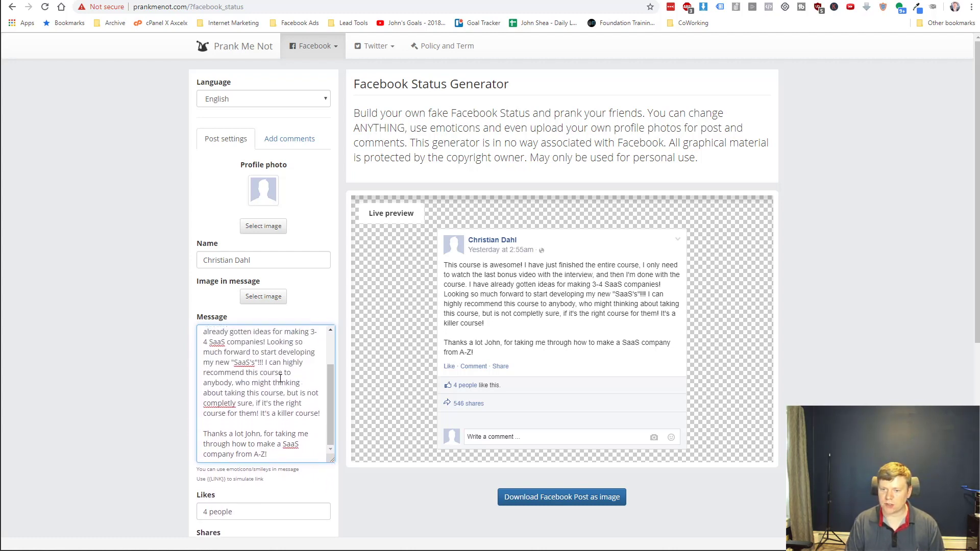
key(Return)
key(Return)
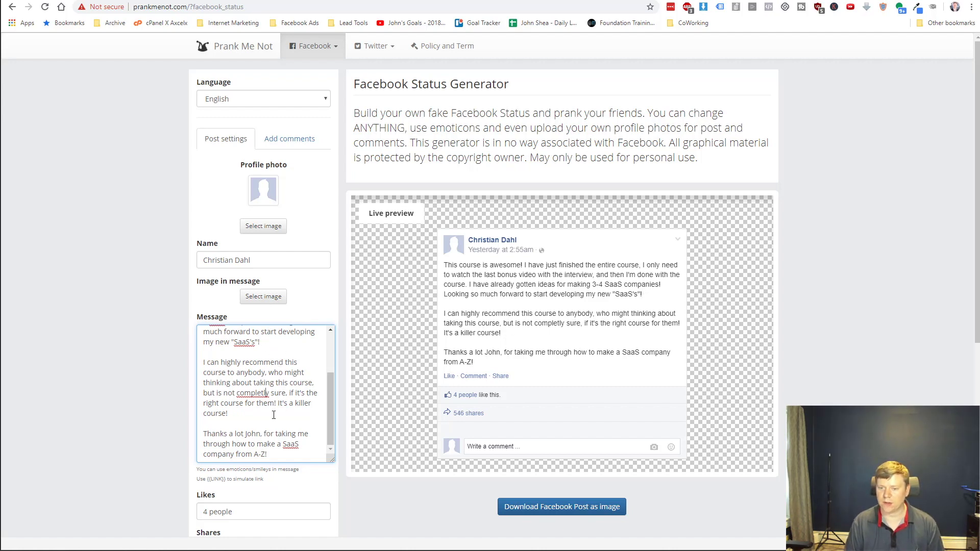
key(BackSpace)
key(BackSpace)
key(BackSpace)
key(BackSpace)
key(BackSpace)
key(BackSpace)
key(BackSpace)
key(BackSpace)
key(BackSpace)
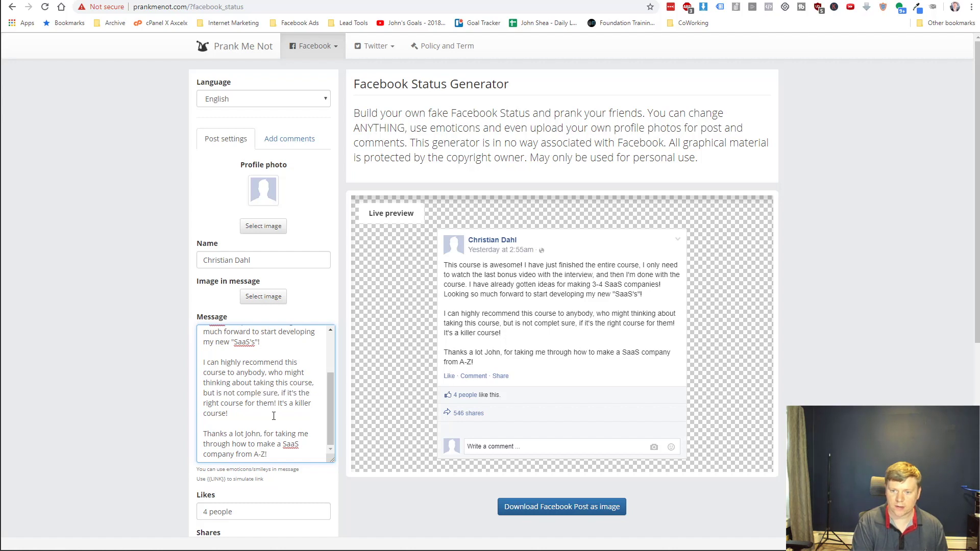
text(completely)
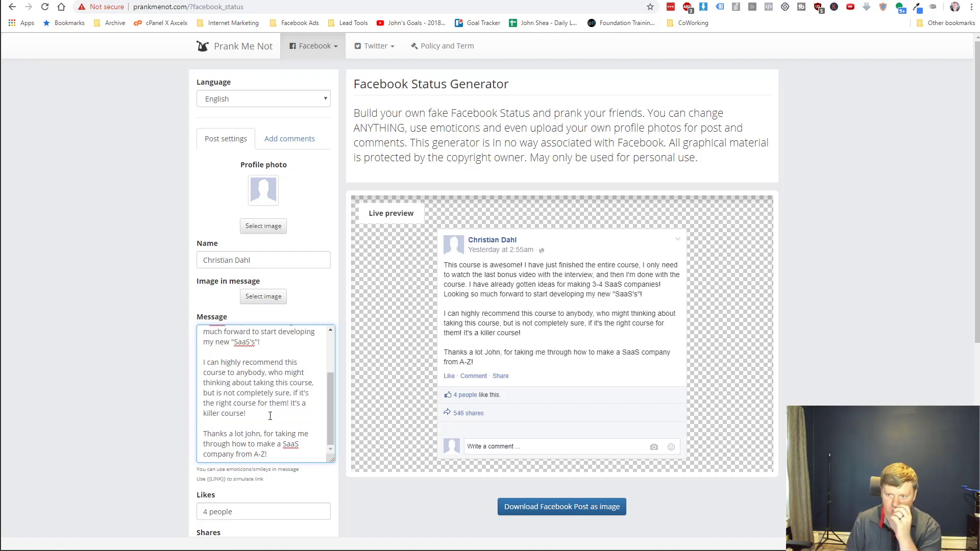
scroll(271, 416, up, 2)
scroll(270, 415, down, 2)
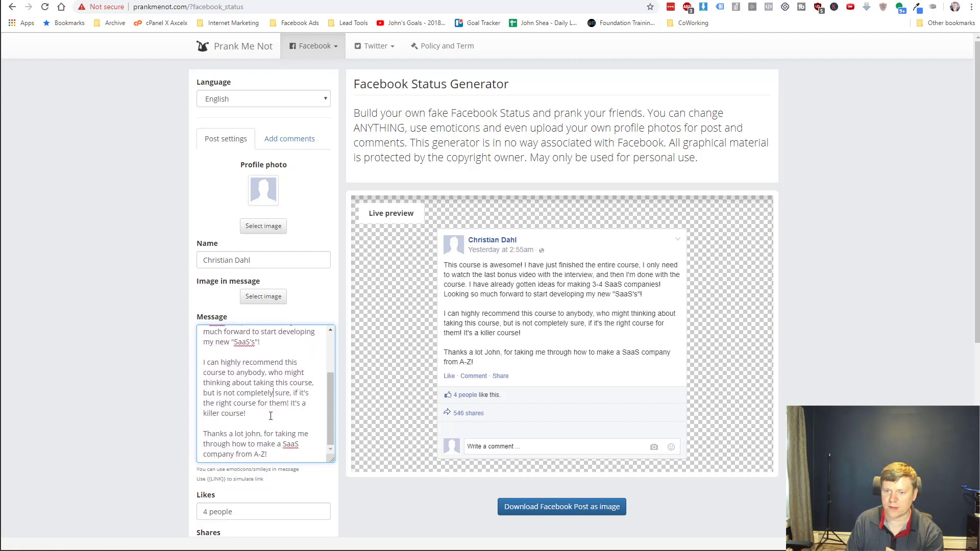
scroll(112, 431, down, 2)
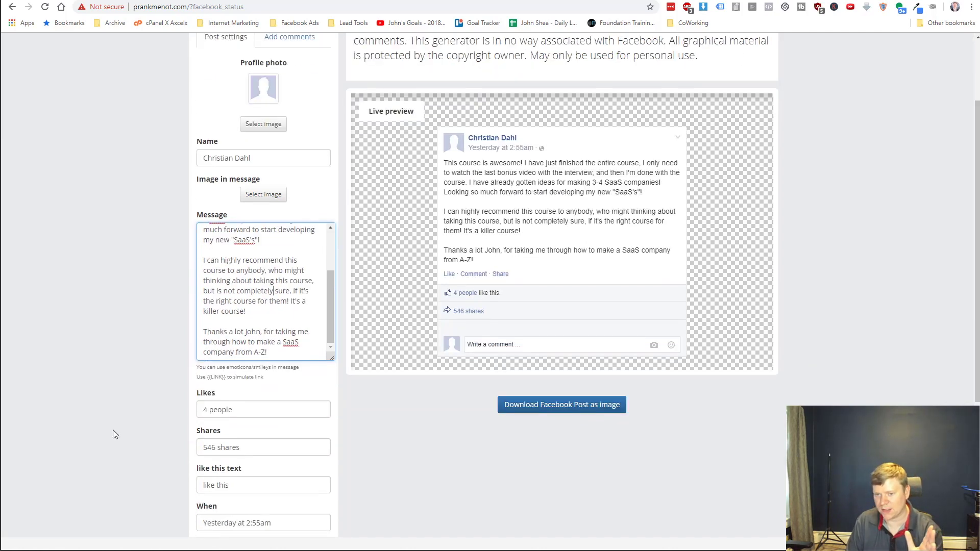
Set the post's likes count to 6 and shares count to 3.
scroll(133, 410, down, 1)
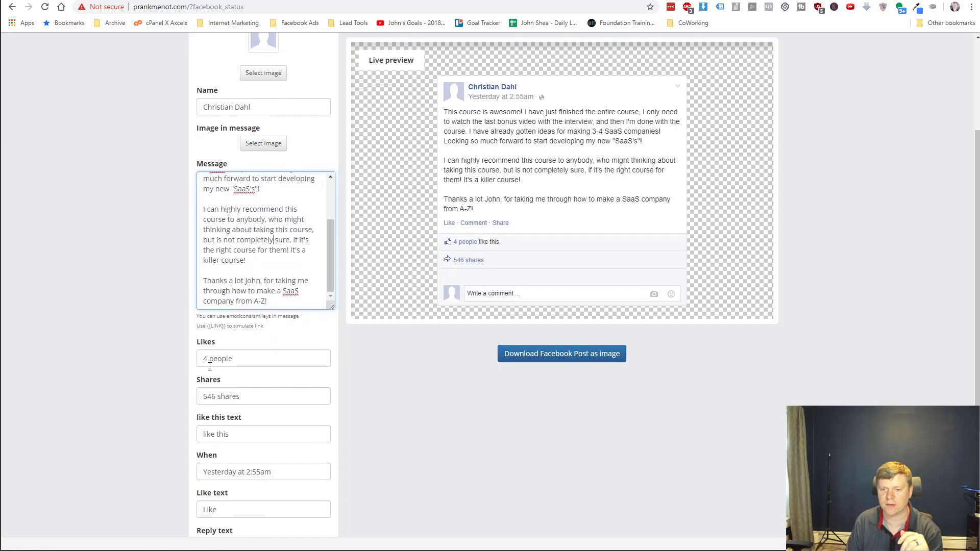
double_click(206, 358)
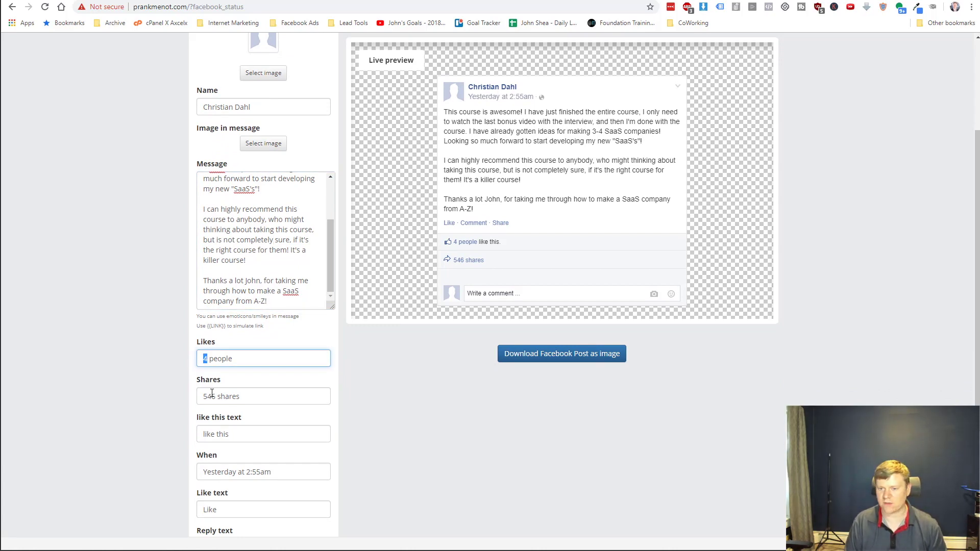
text(6)
double_click(209, 396)
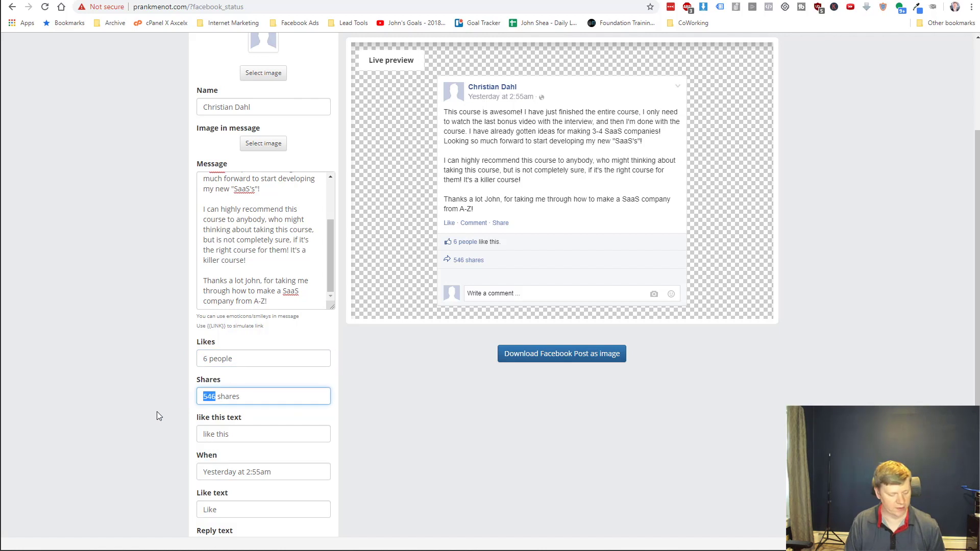
text(3)
click(133, 374)
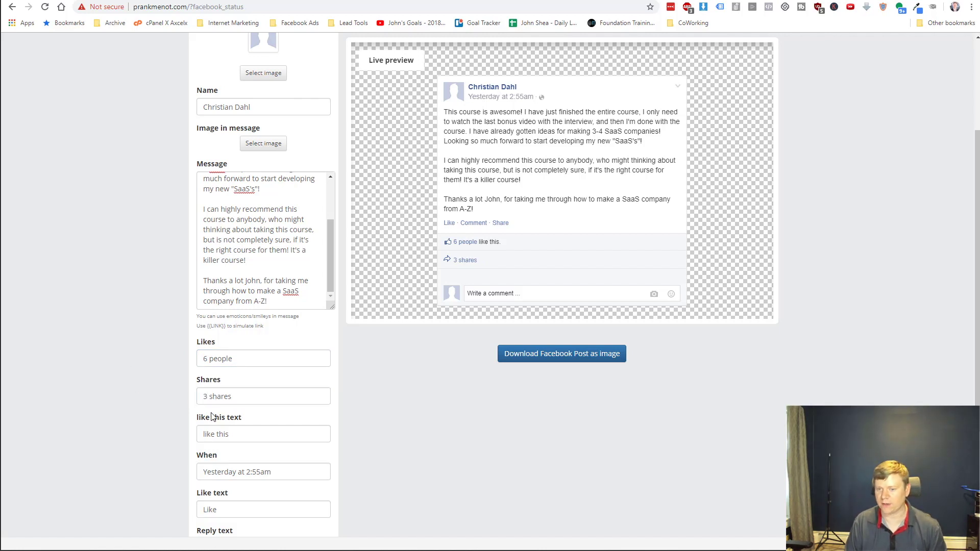
Change the When field from 'Yesterday at 2:55am' to 'Today at 6:09pm'.
scroll(148, 397, down, 3)
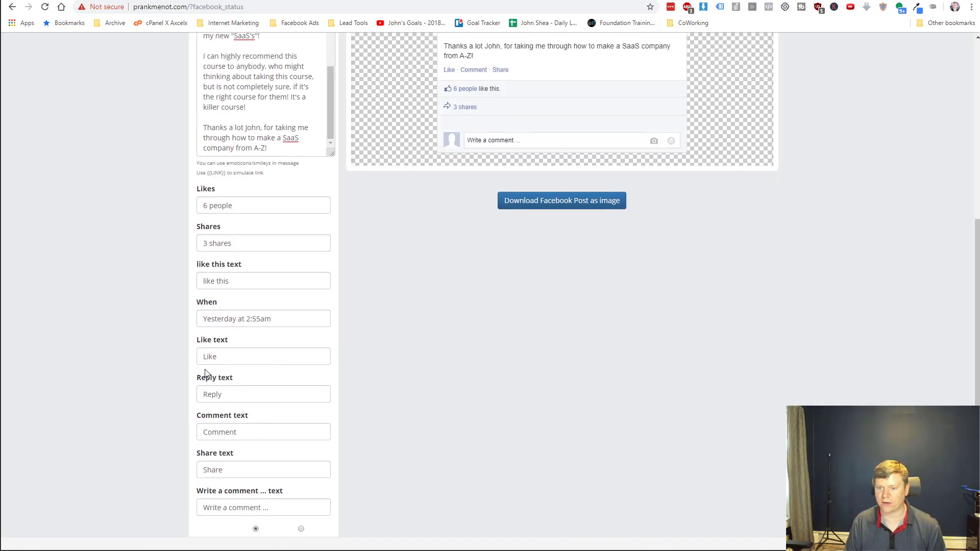
double_click(234, 318)
text(Today)
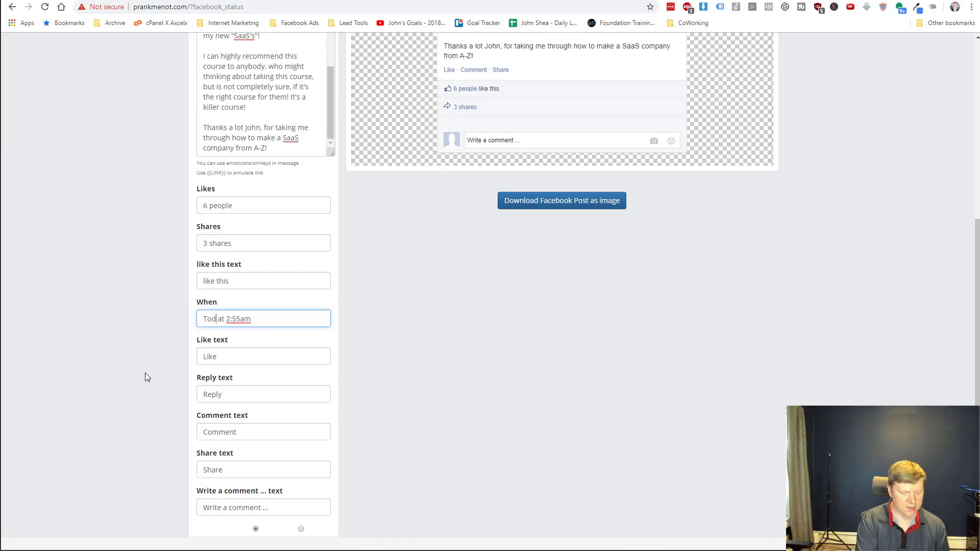
drag(234, 318, 249, 319)
text(6)
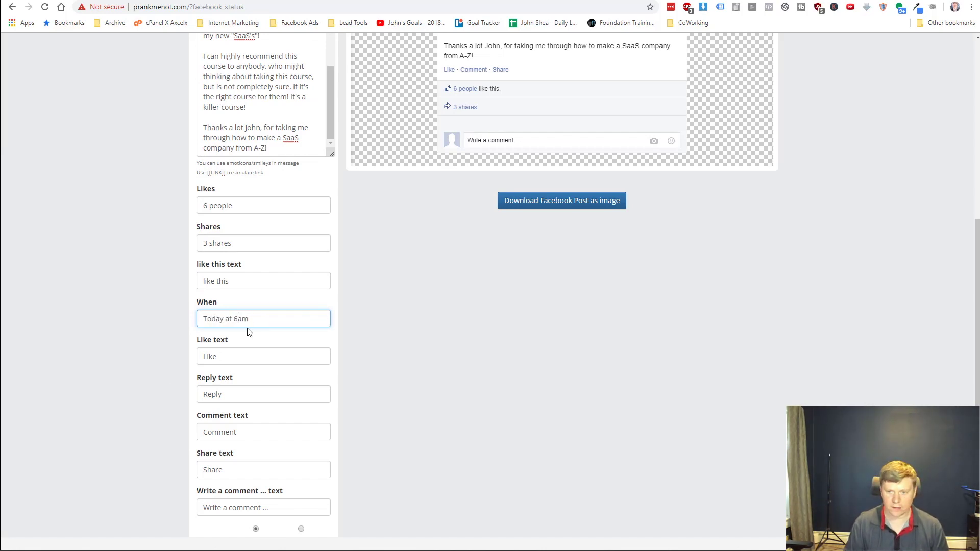
text(:09)
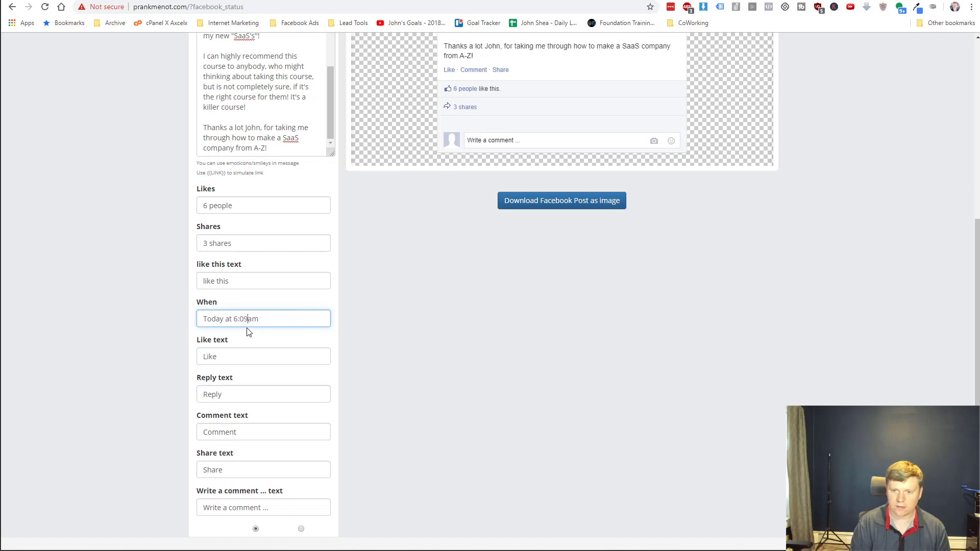
key(BackSpace)
text(pm)
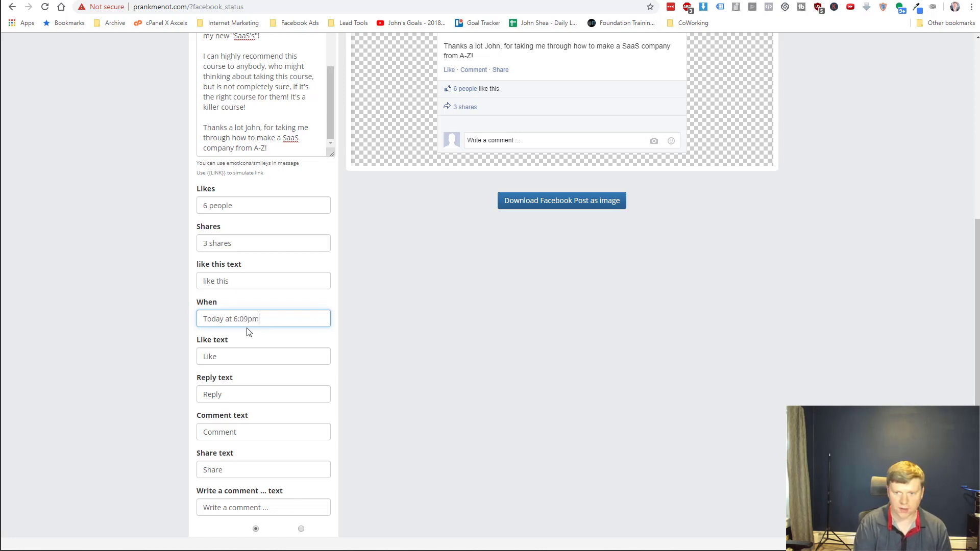
scroll(143, 365, down, 1)
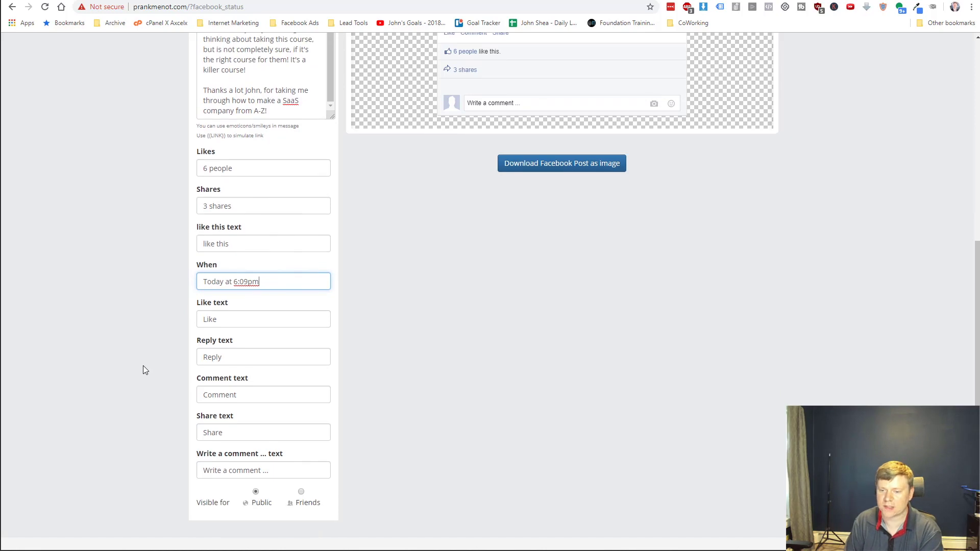
scroll(159, 392, up, 2)
scroll(160, 392, up, 5)
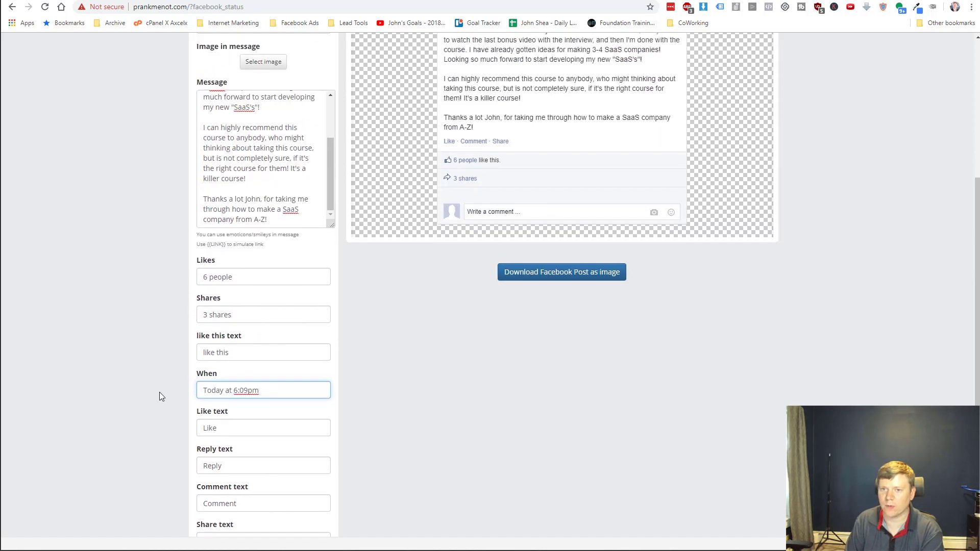
Replace the profile photo with 7938682_3258.jpg.
click(255, 228)
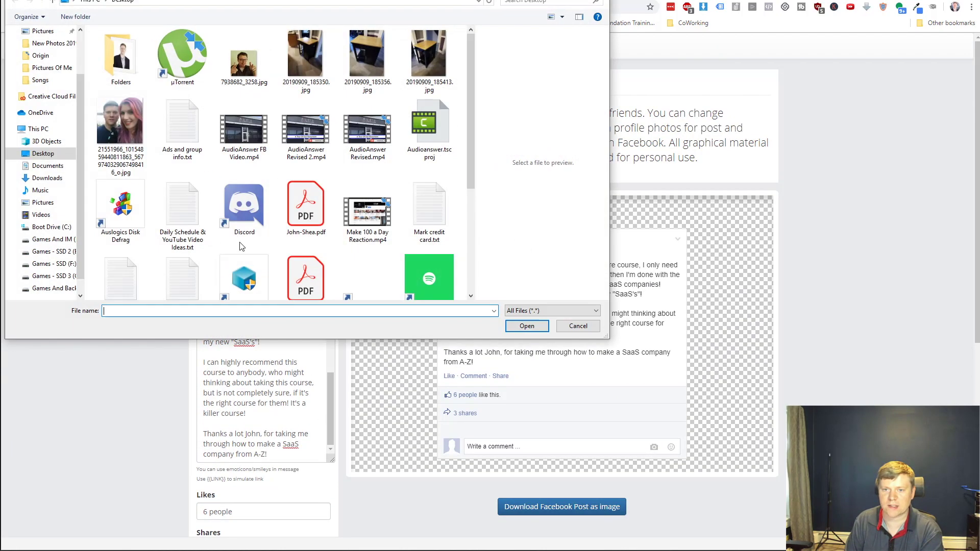
click(245, 60)
click(525, 327)
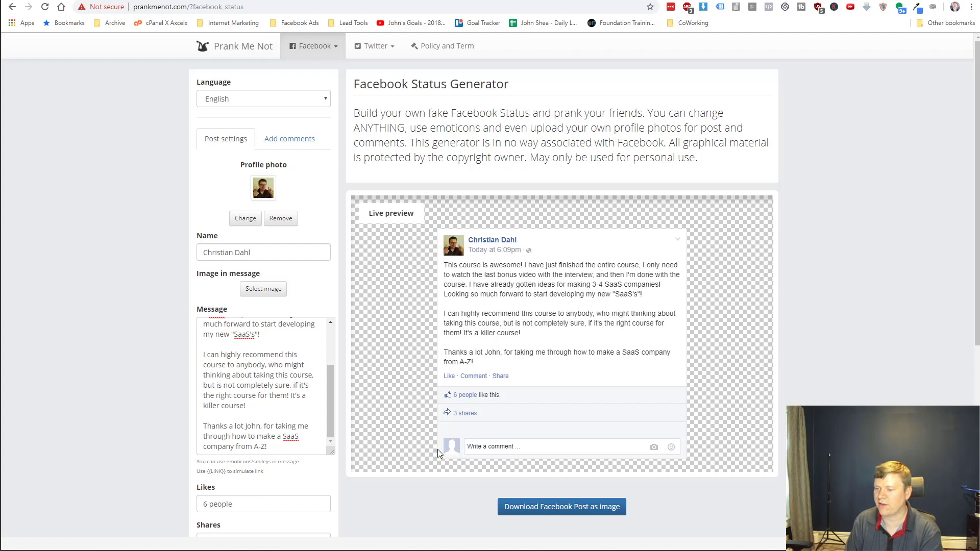
Open the Download link in a new tab, then return to the filled-in post.
right_click(574, 506)
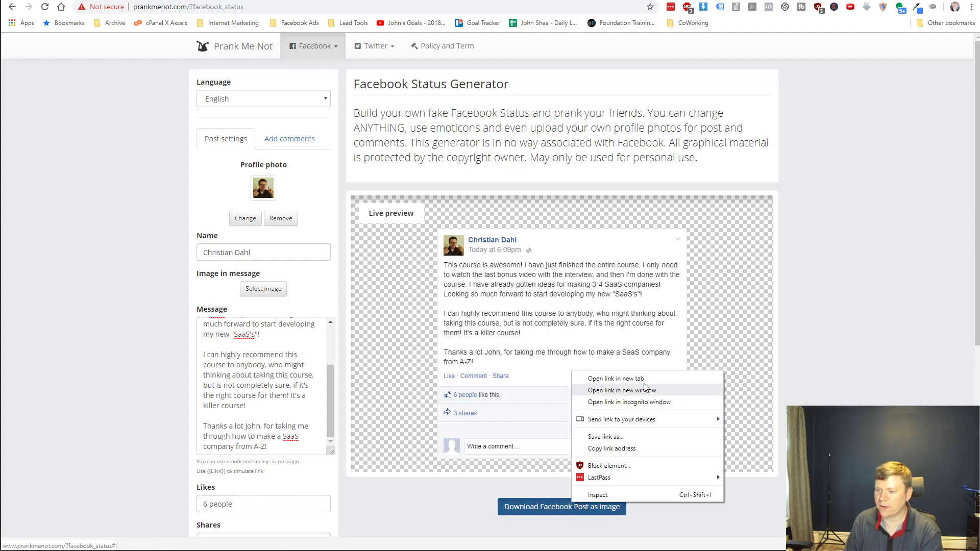
click(517, 263)
click(704, 0)
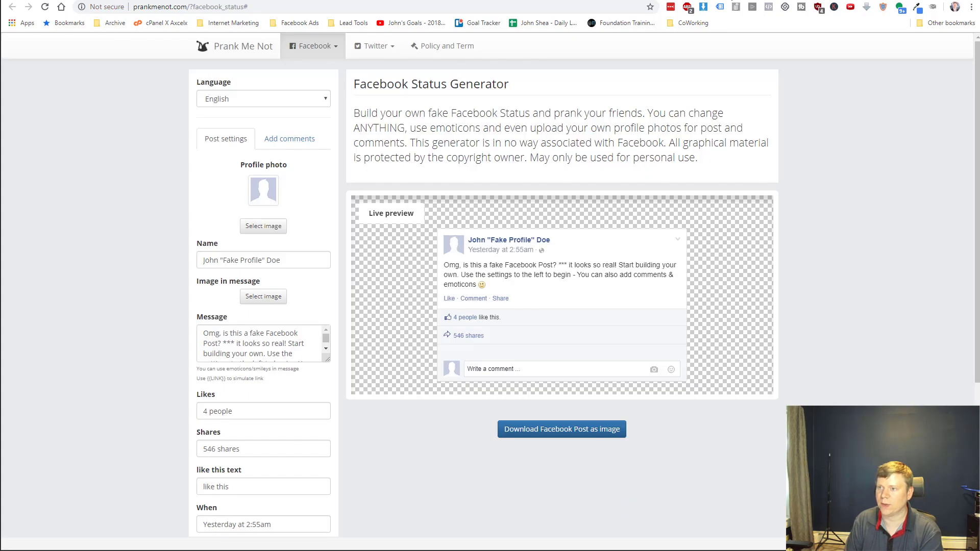
click(663, 0)
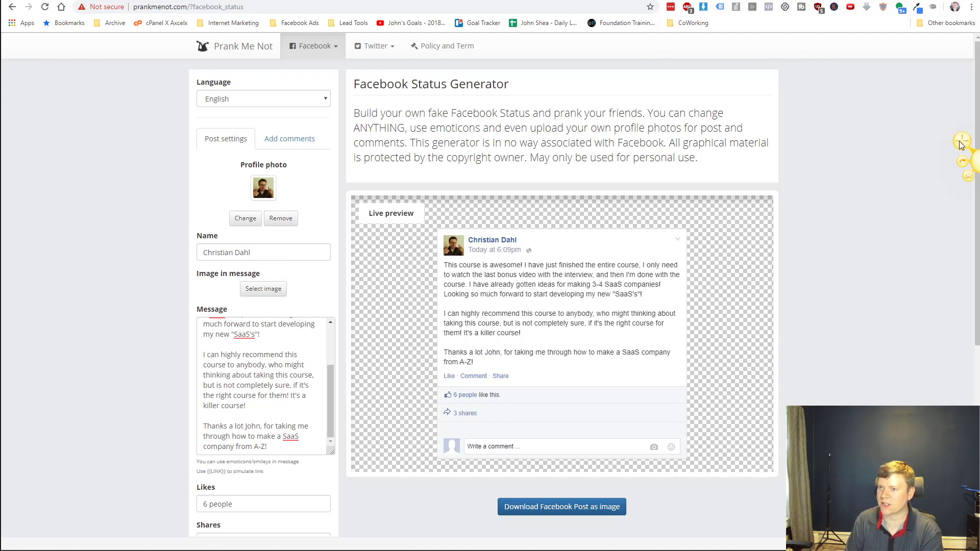
Capture the fake Facebook post region with Snagit and save it as 2019-09-10_1811.png.
key(Print)
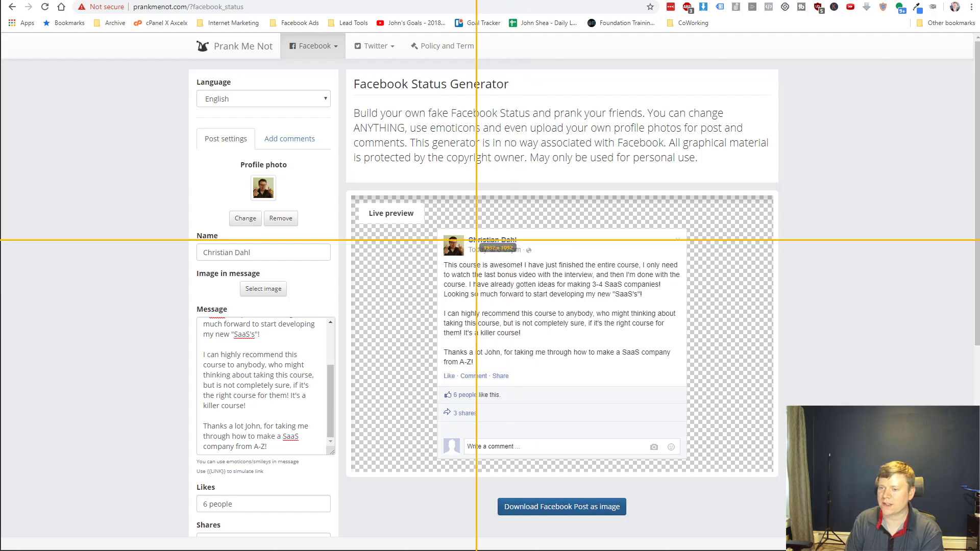
drag(440, 230, 687, 420)
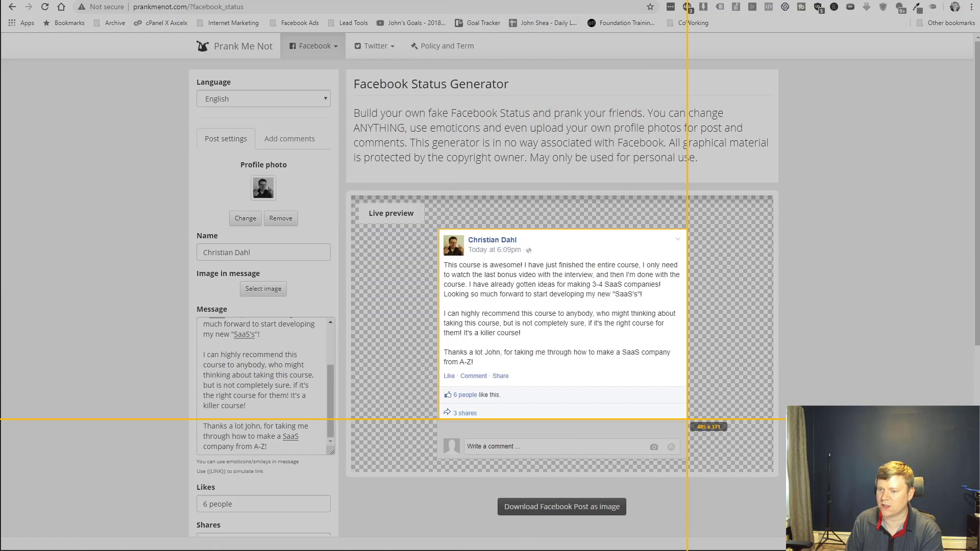
drag(687, 419, 687, 420)
click(454, 440)
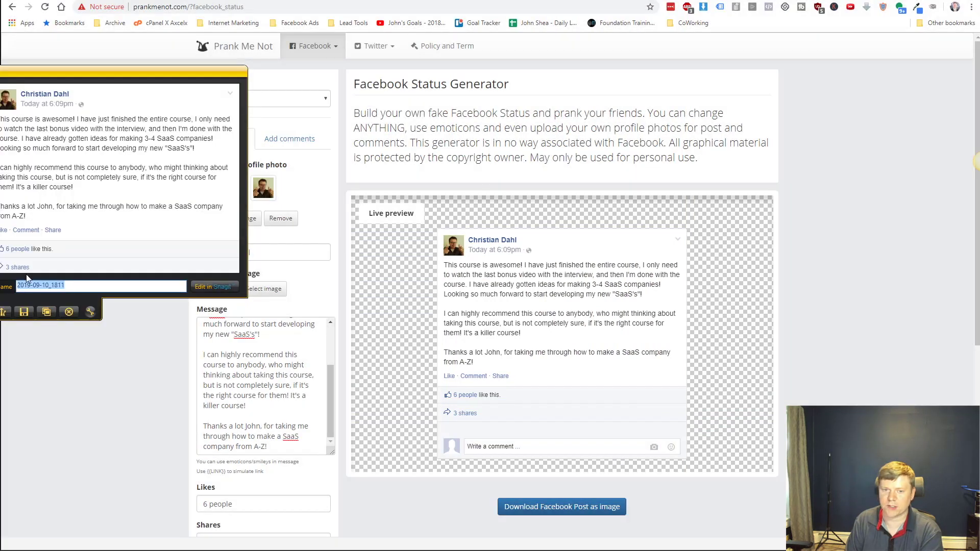
drag(62, 81, 500, 141)
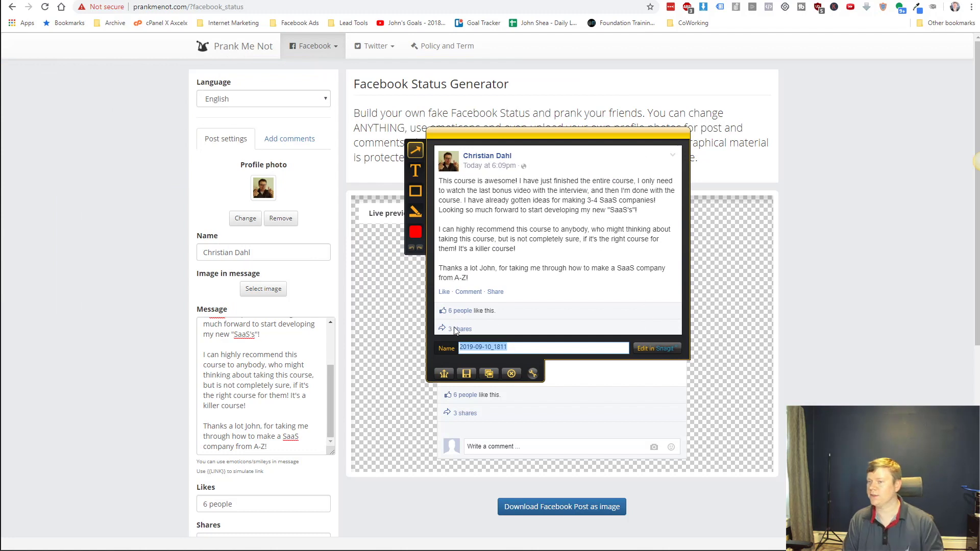
click(466, 374)
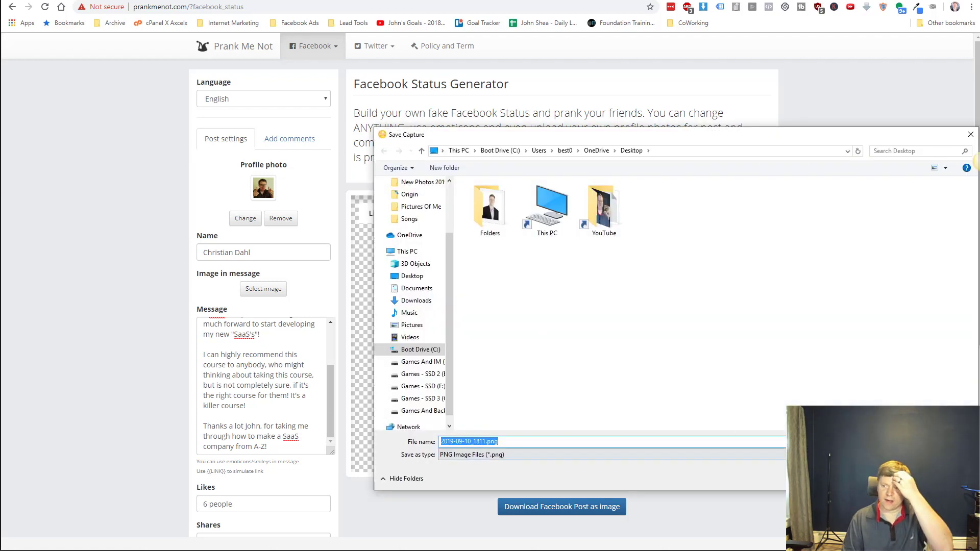
key(Return)
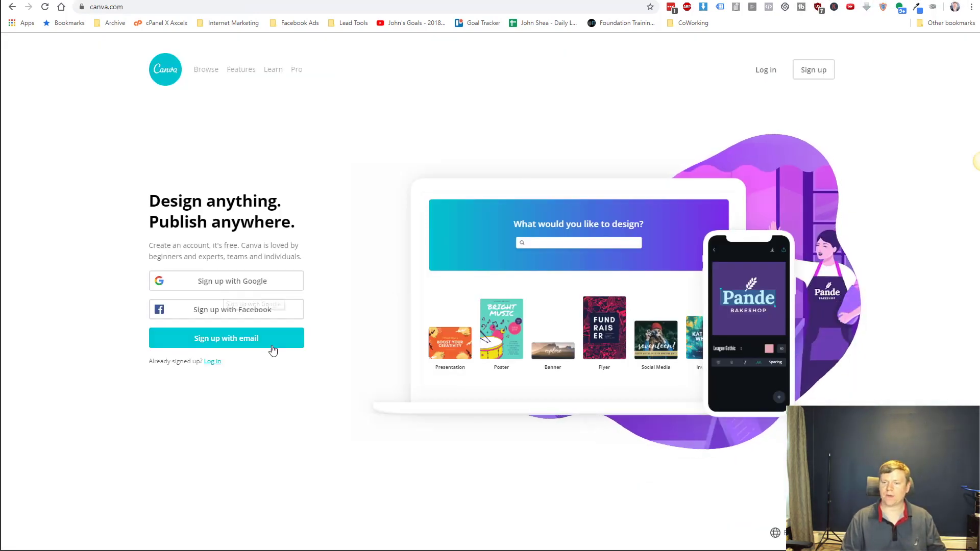
Log in to Canva using the saved LastPass credentials.
click(766, 72)
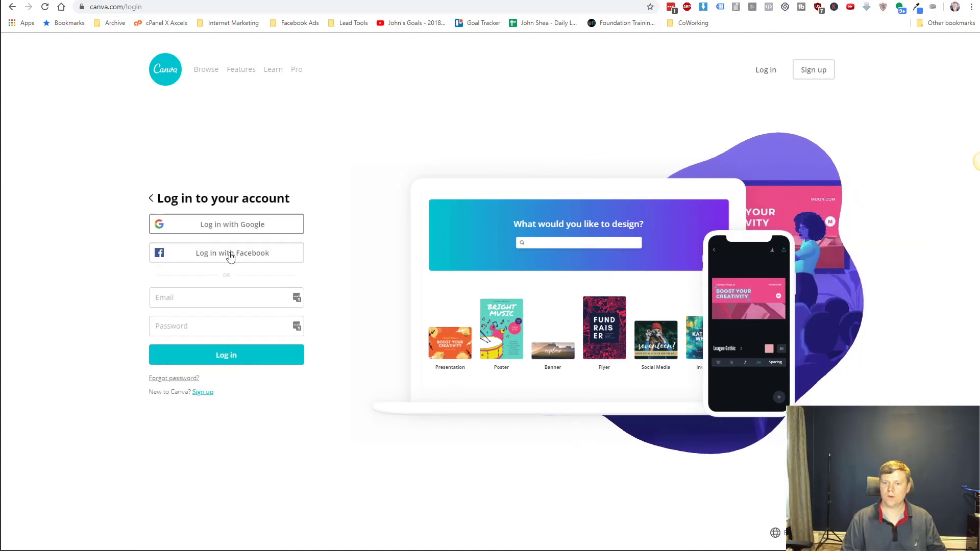
click(297, 298)
click(206, 368)
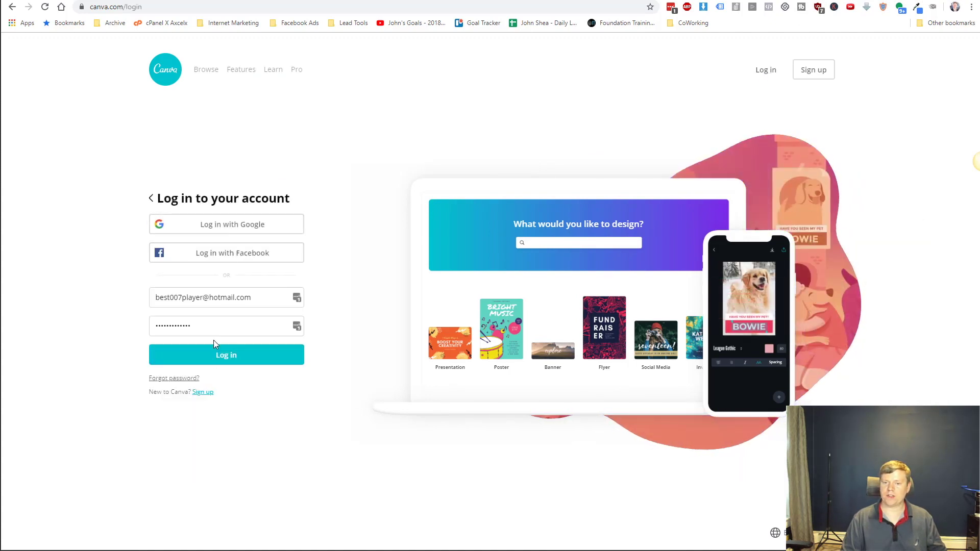
click(220, 354)
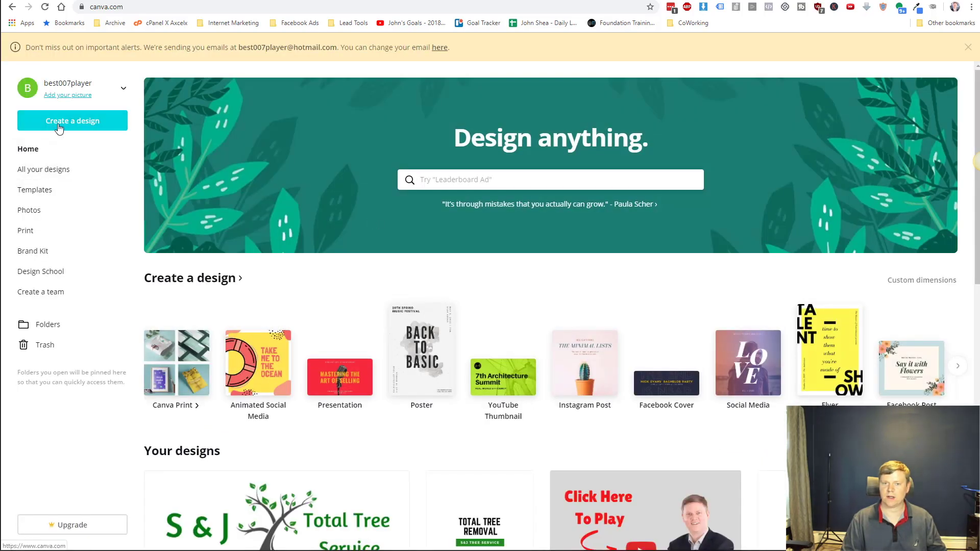
Start a new blank Facebook Post design from the list of design types.
click(59, 127)
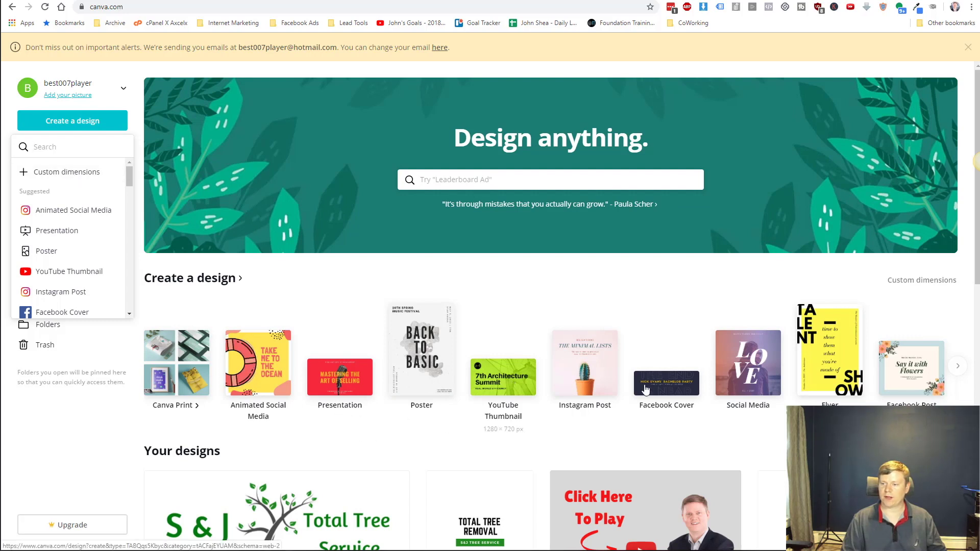
scroll(397, 354, down, 2)
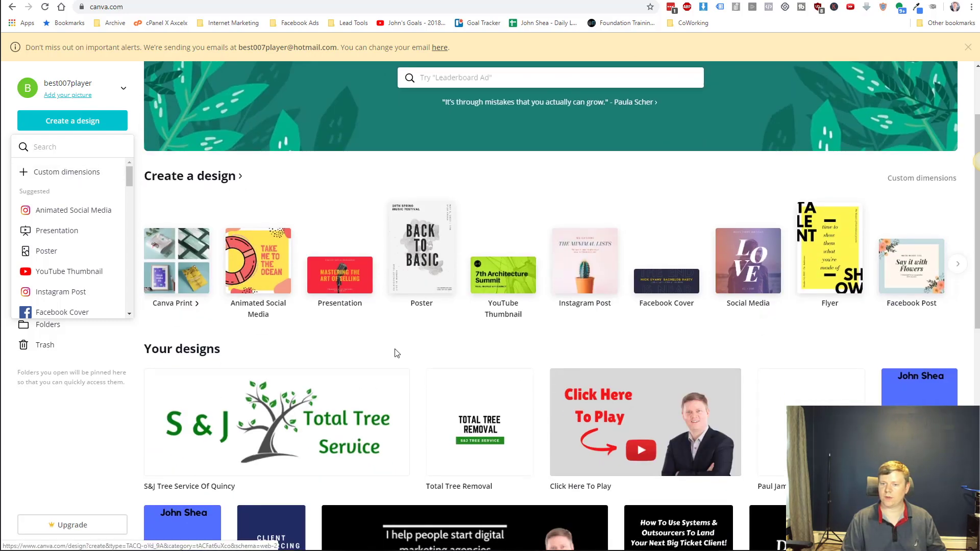
scroll(397, 353, down, 6)
scroll(403, 352, up, 6)
scroll(408, 349, down, 6)
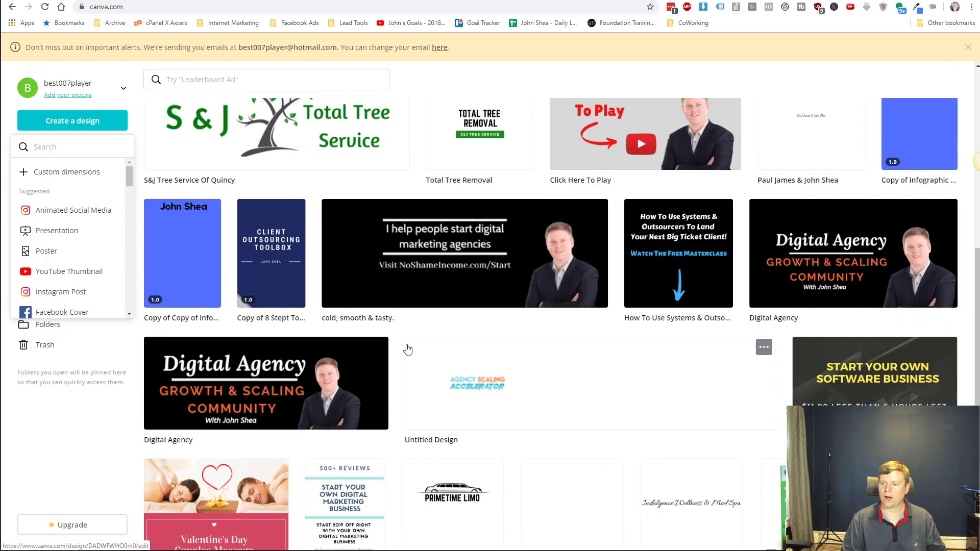
scroll(411, 348, down, 4)
scroll(485, 350, up, 13)
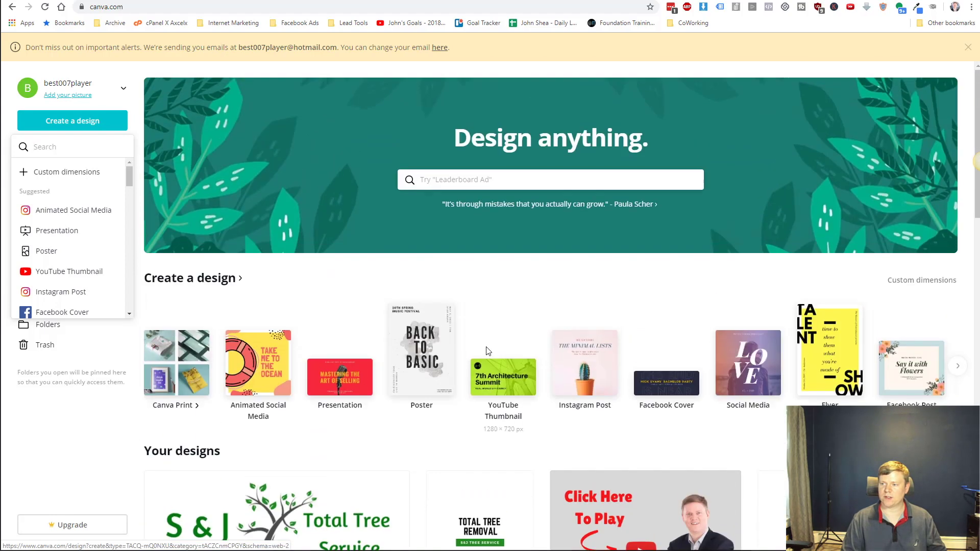
scroll(127, 187, down, 2)
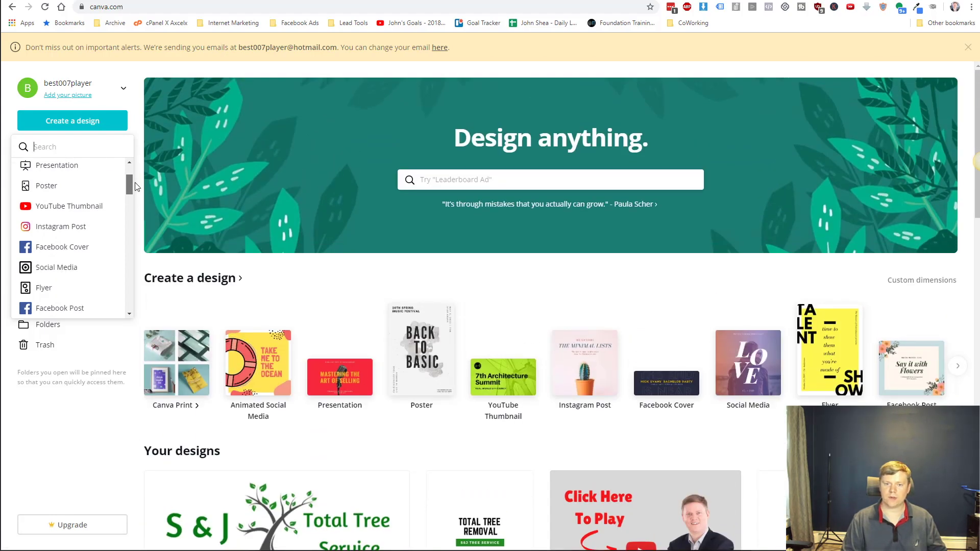
scroll(127, 187, down, 3)
click(76, 214)
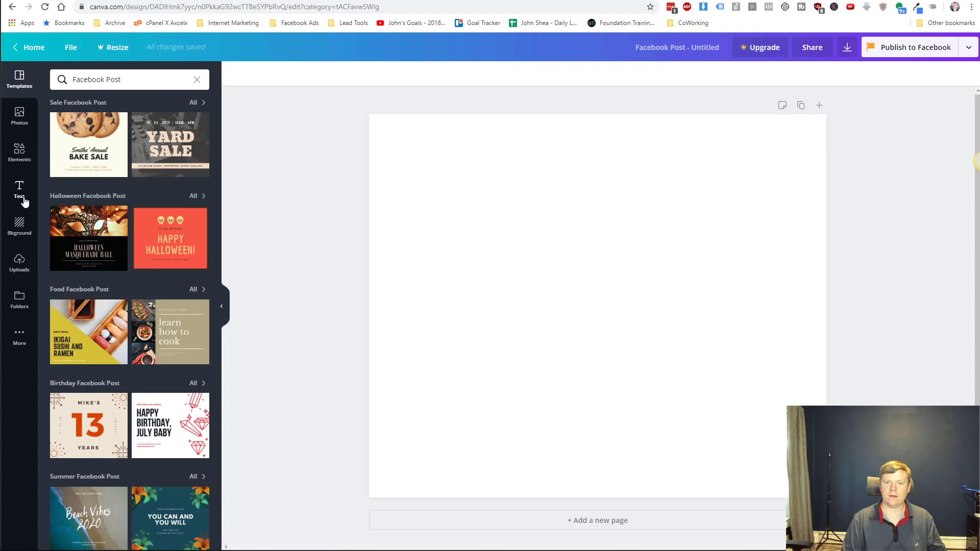
Upload 2019-09-10_1811.png and place the screenshot centred on the Facebook Post page.
click(19, 264)
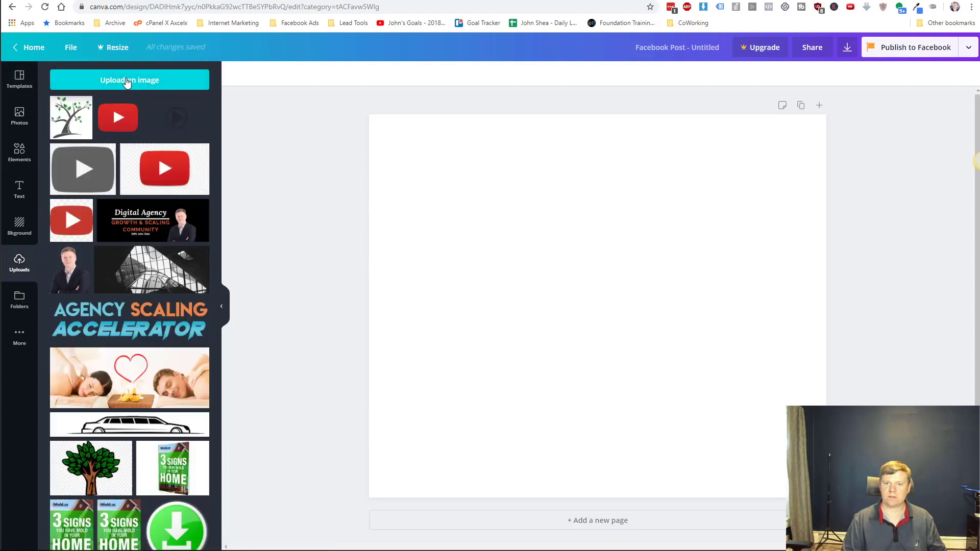
click(127, 81)
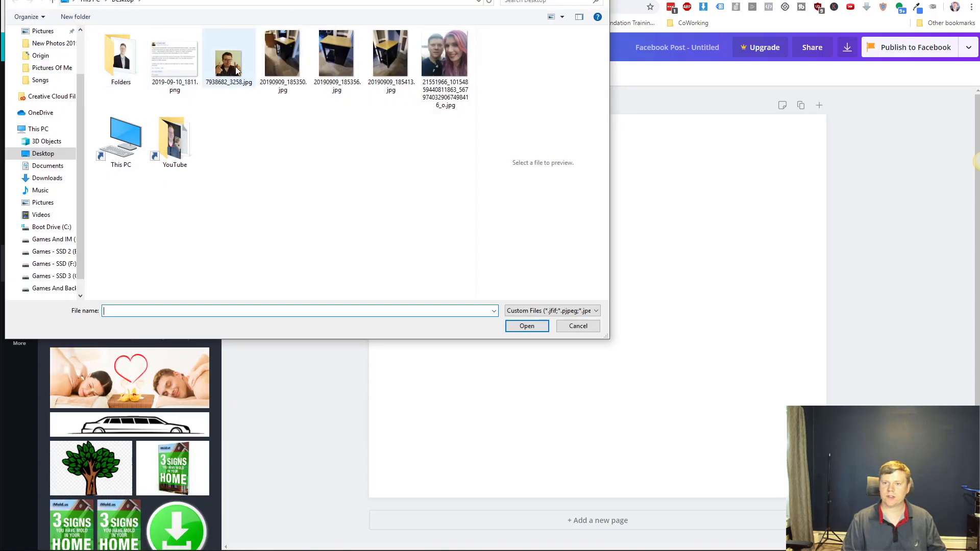
click(169, 73)
click(529, 327)
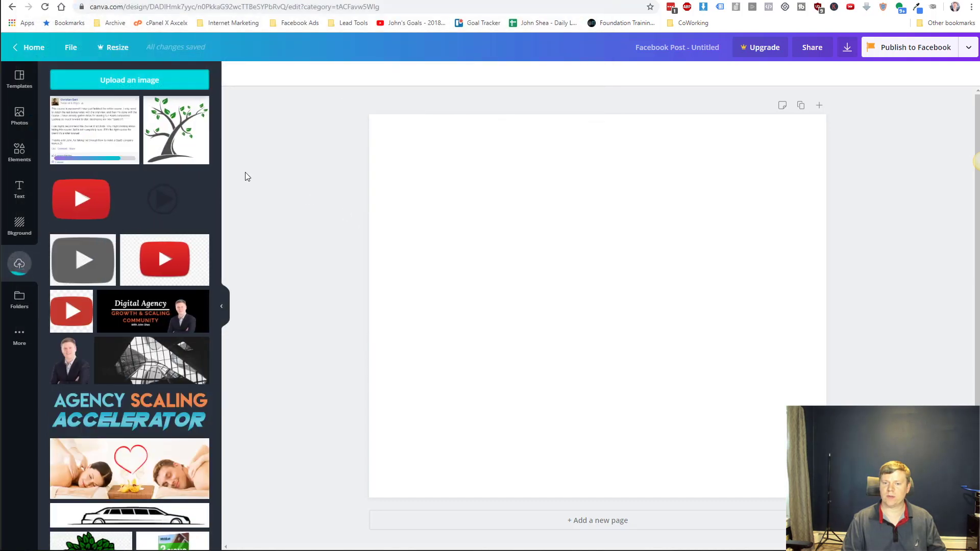
click(98, 126)
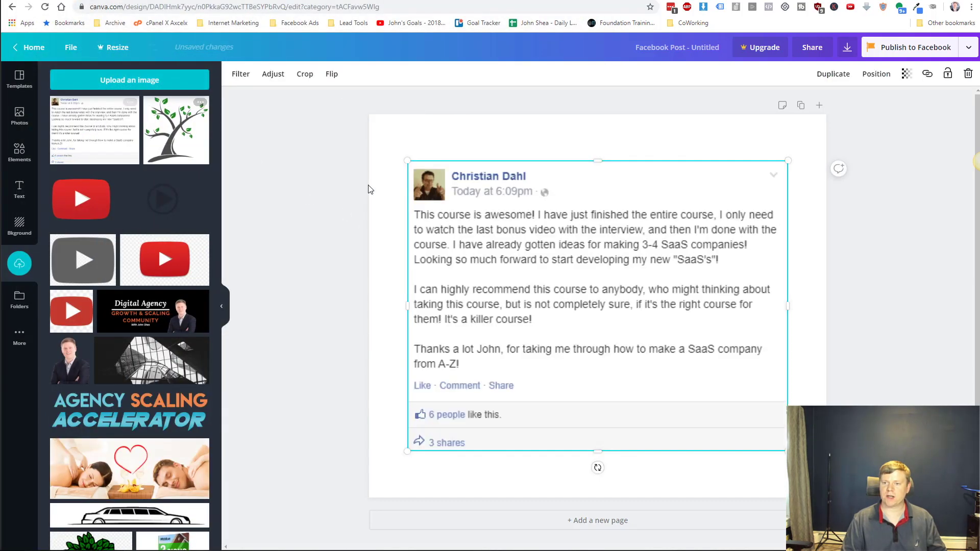
mouse_move(545, 240)
mouse_down()
mouse_move(547, 207)
mouse_move(547, 236)
mouse_up()
click(384, 230)
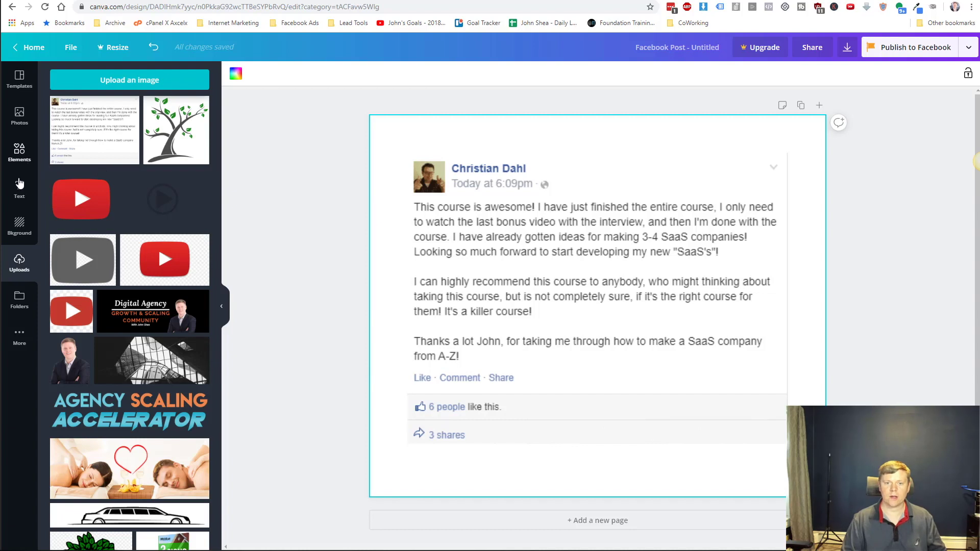
Add a subheading reading 'Highly Recommended!' beside the Like · Comment · Share line.
click(18, 176)
click(106, 148)
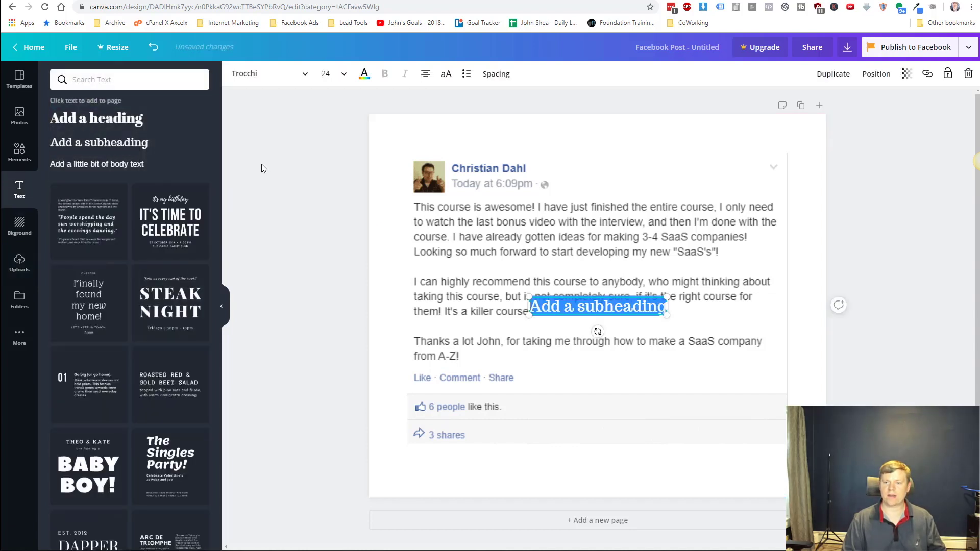
click(599, 299)
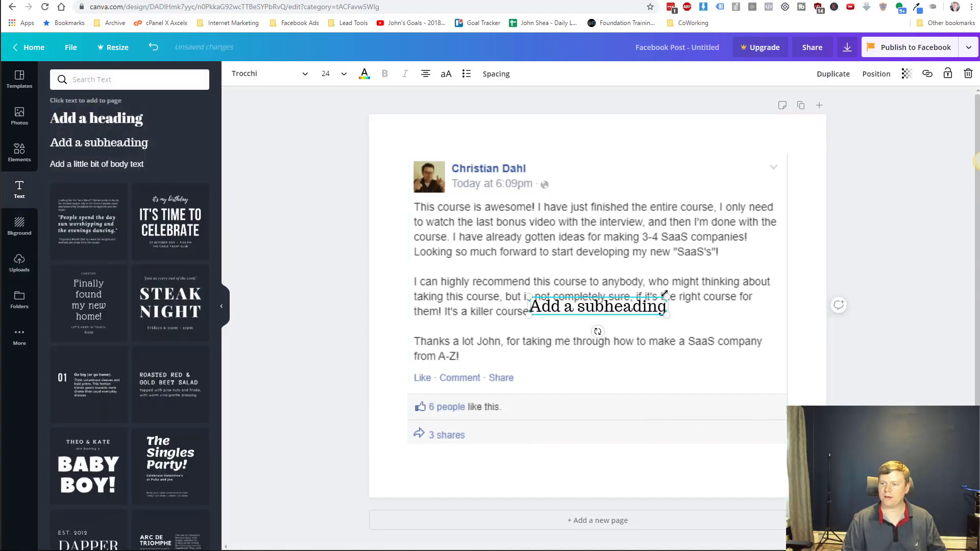
drag(649, 298, 647, 354)
double_click(590, 366)
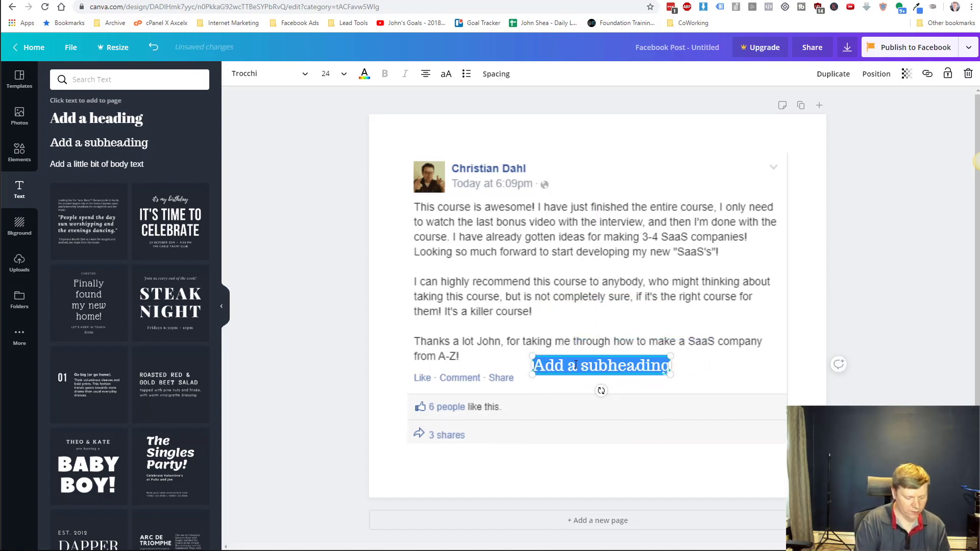
text(Highly Recommended!)
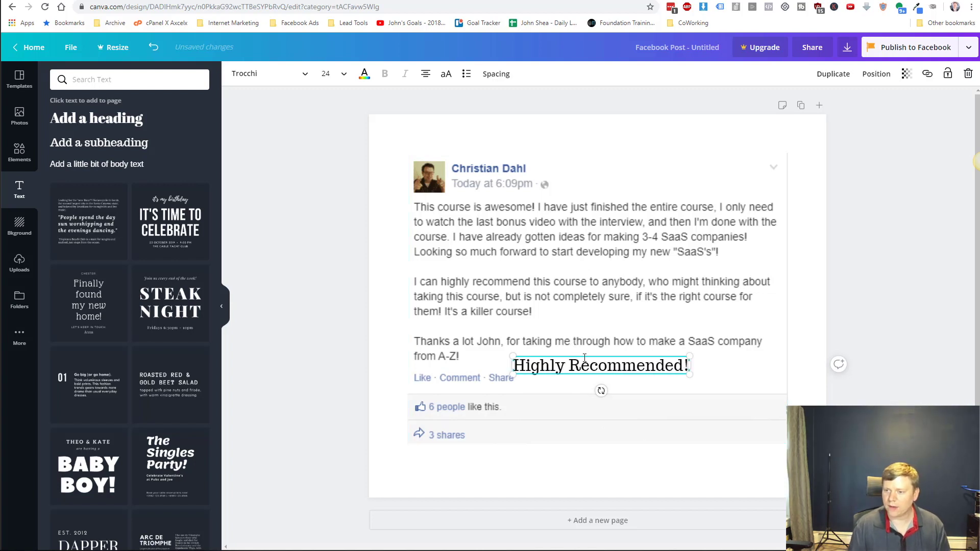
drag(584, 355, 614, 365)
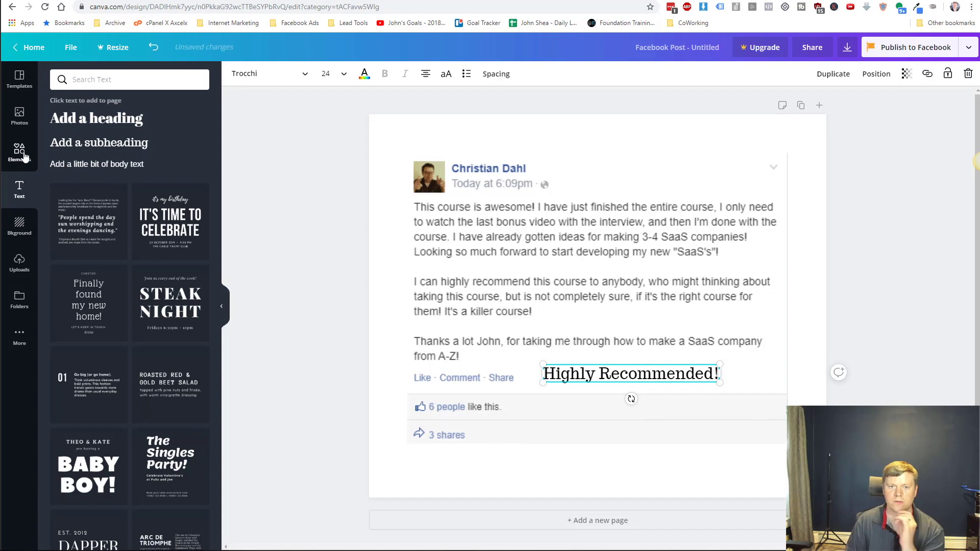
click(19, 152)
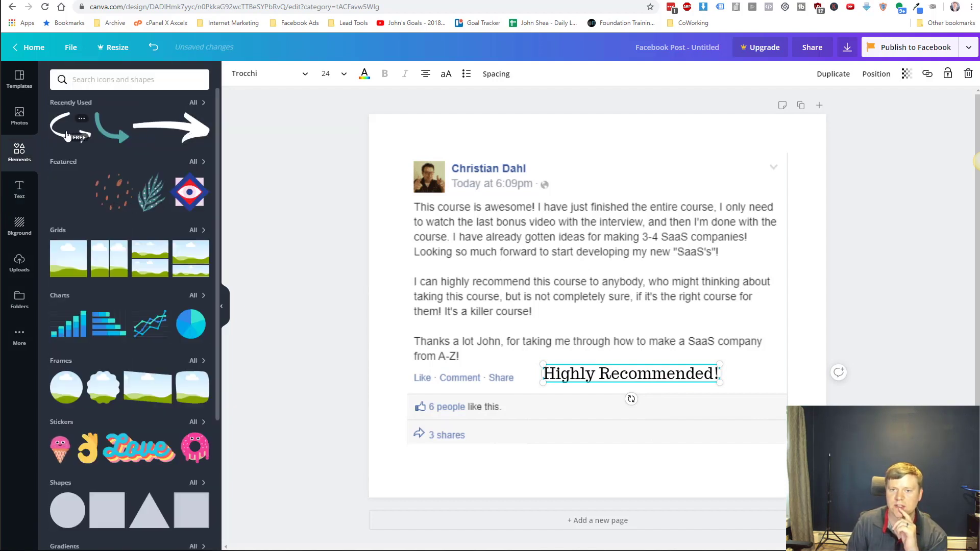
Add the teal curved arrow, shrink it, rotate it about 139°, make it black, place it by the caption.
click(104, 134)
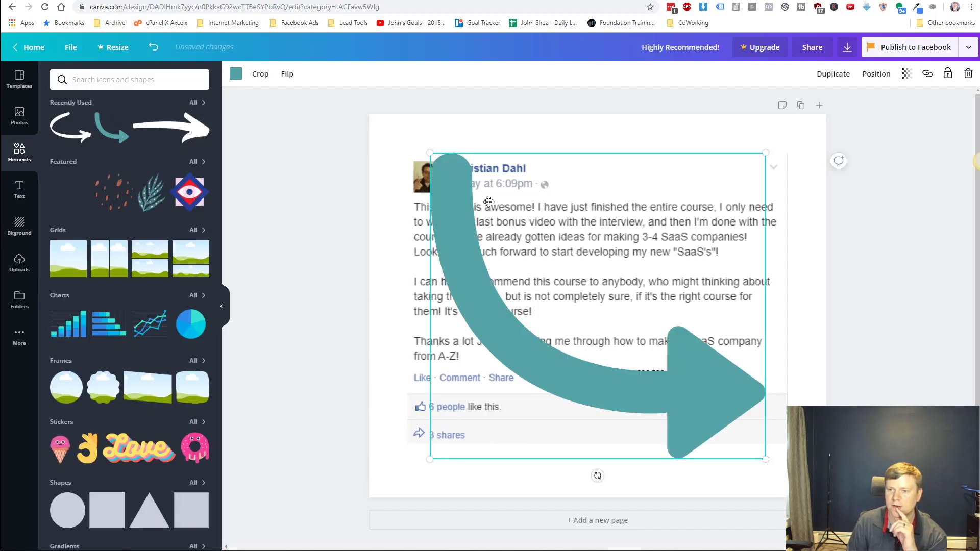
drag(428, 153, 745, 368)
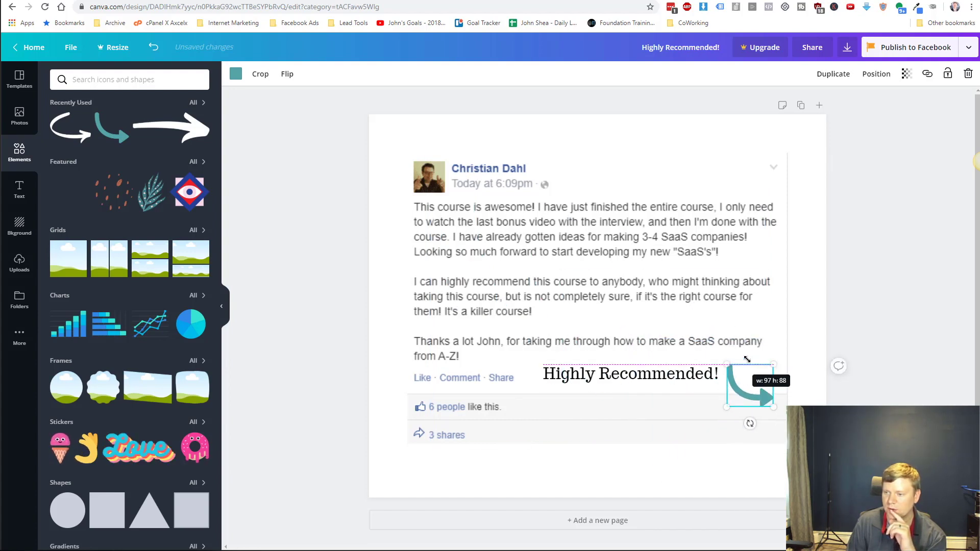
drag(745, 424, 758, 343)
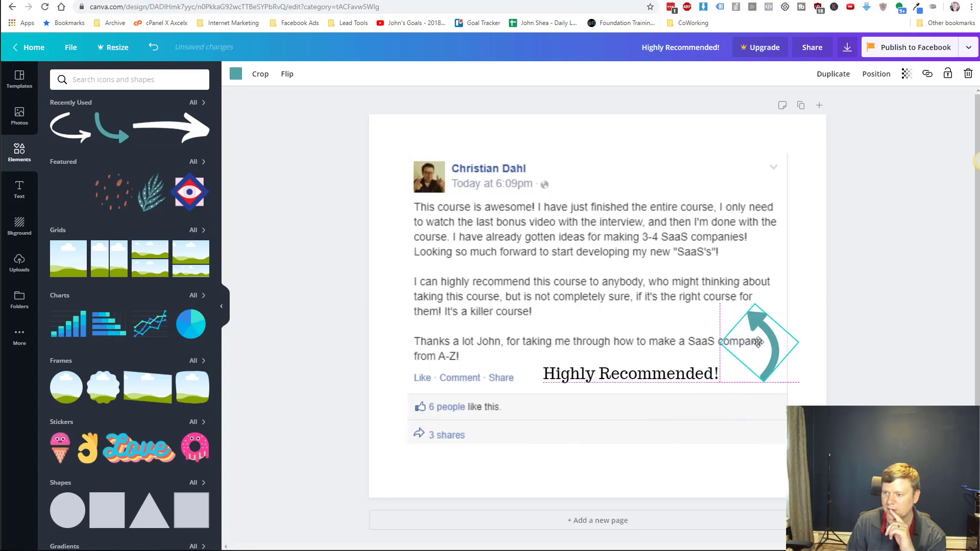
click(236, 73)
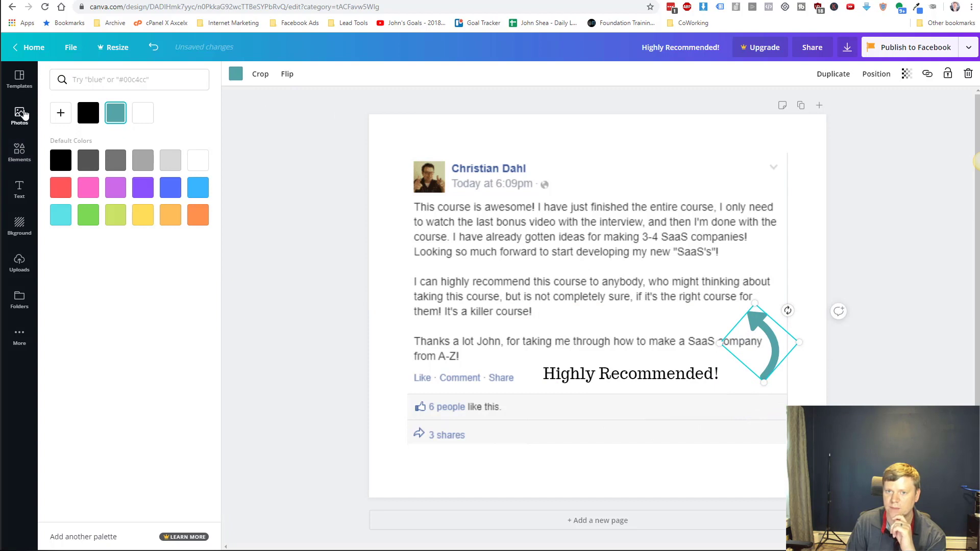
click(88, 113)
drag(754, 304, 766, 325)
click(587, 291)
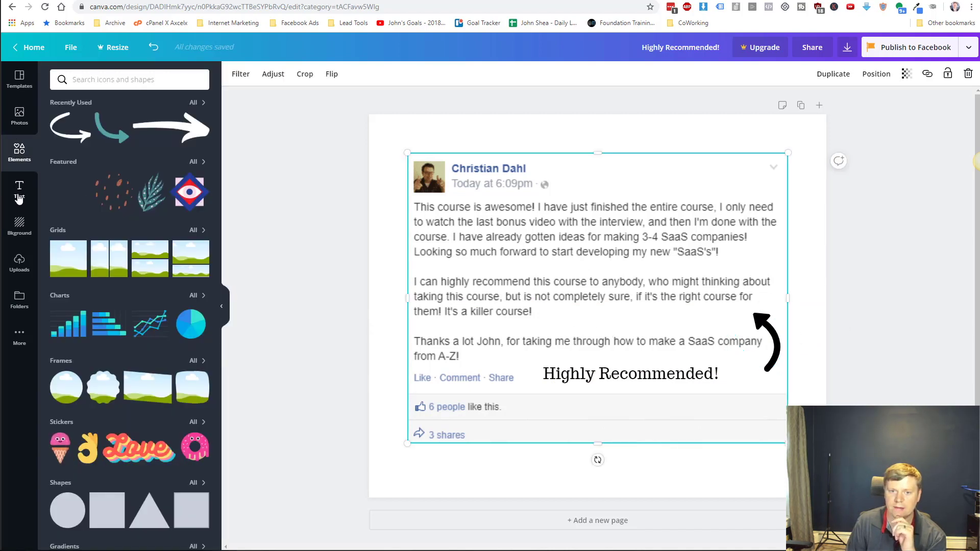
Add a black line sized to underline 'I can highly recommend this course'.
scroll(114, 309, down, 4)
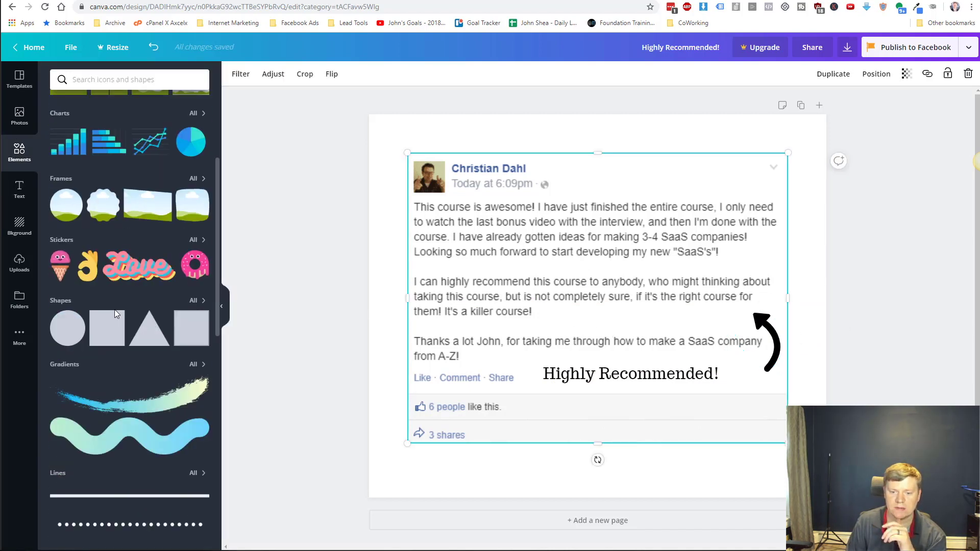
scroll(114, 309, down, 4)
click(130, 292)
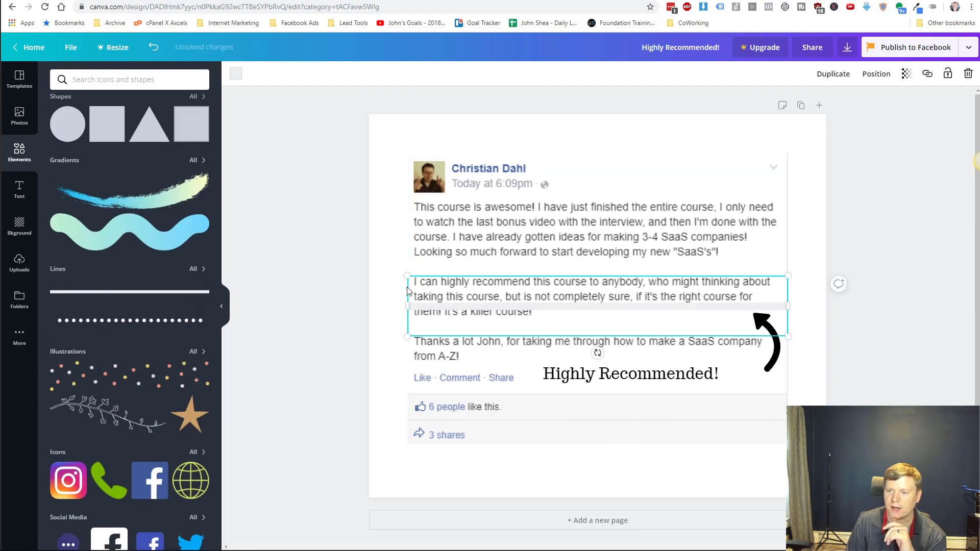
drag(408, 274, 435, 284)
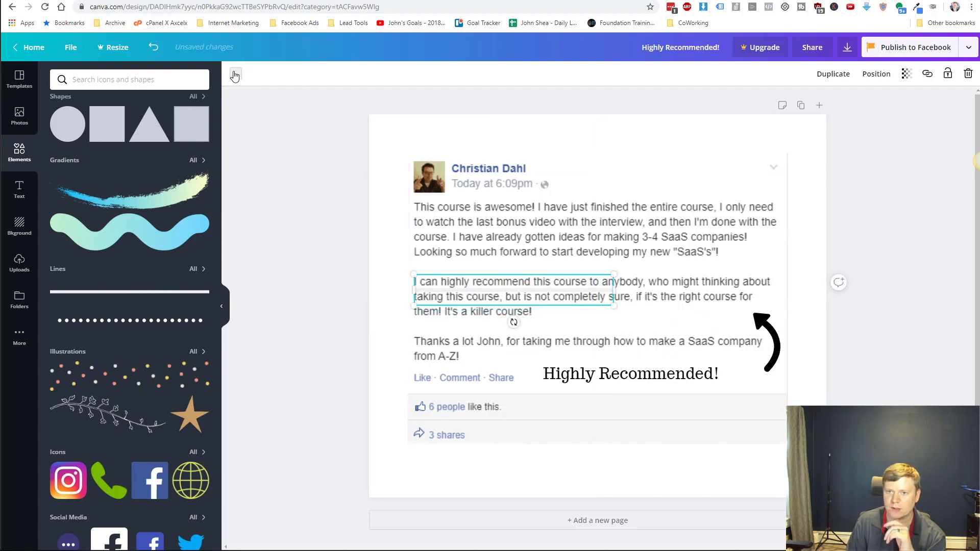
click(235, 73)
click(88, 114)
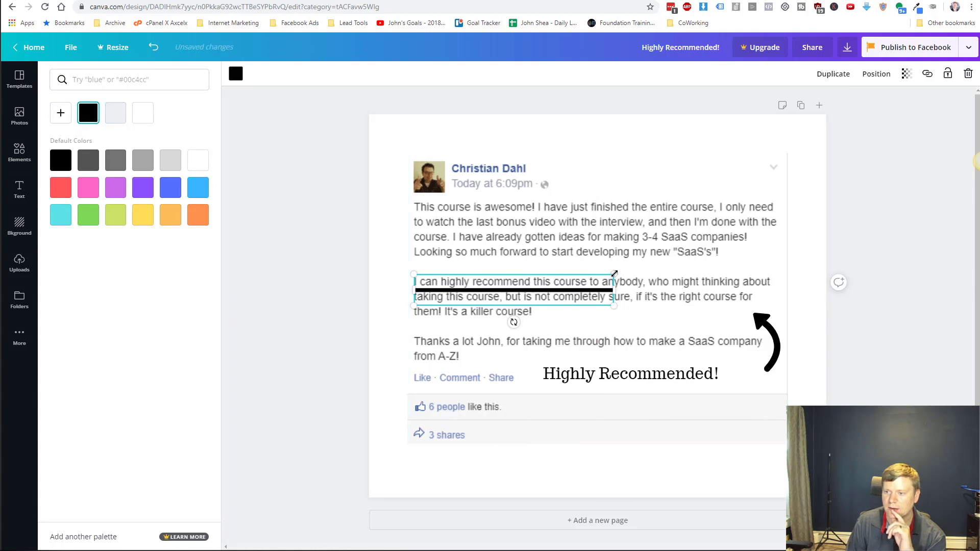
drag(614, 275, 590, 276)
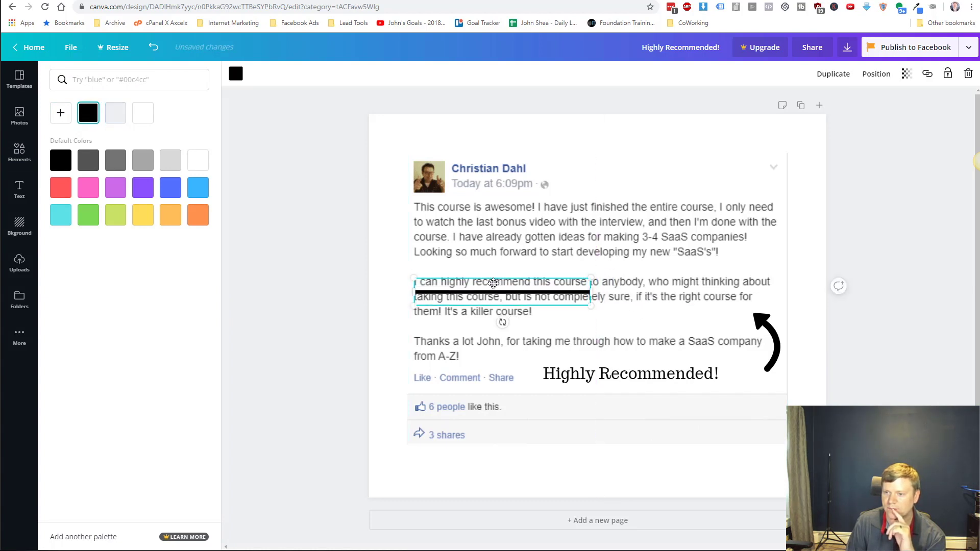
drag(491, 278, 491, 274)
click(499, 318)
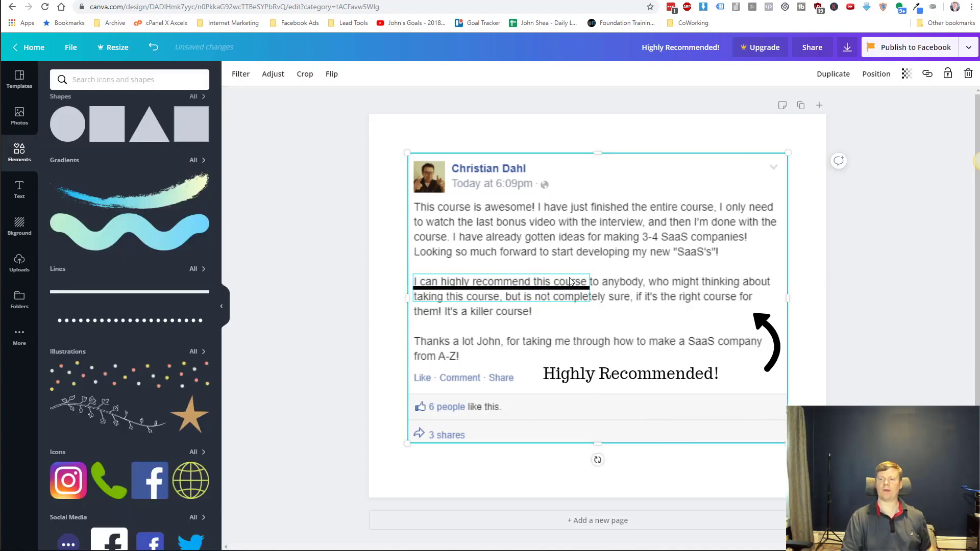
click(606, 375)
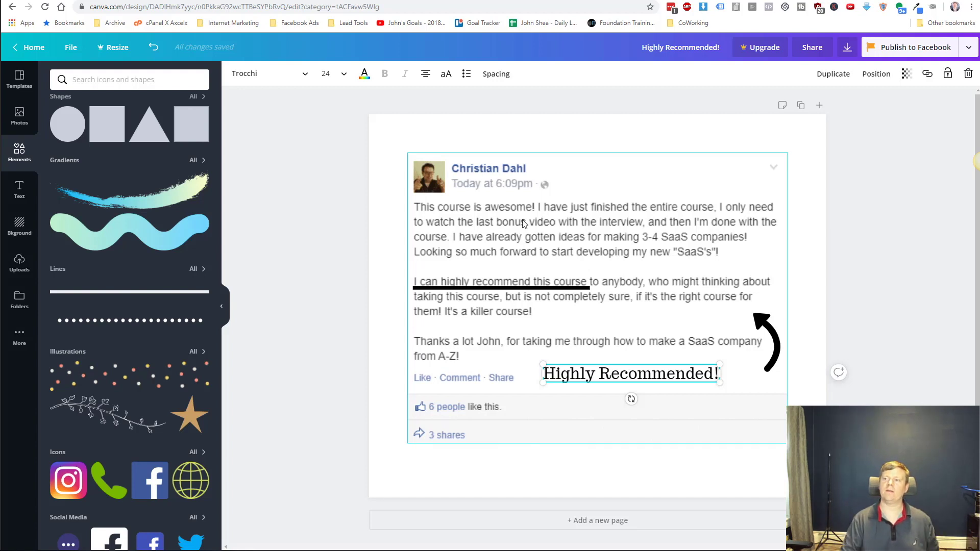
key(Escape)
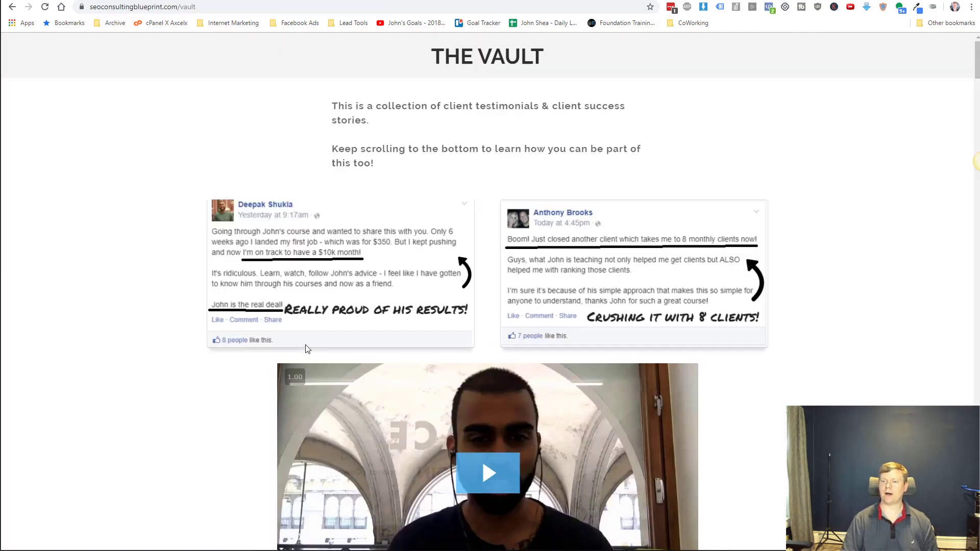
scroll(307, 349, down, 15)
scroll(307, 349, up, 7)
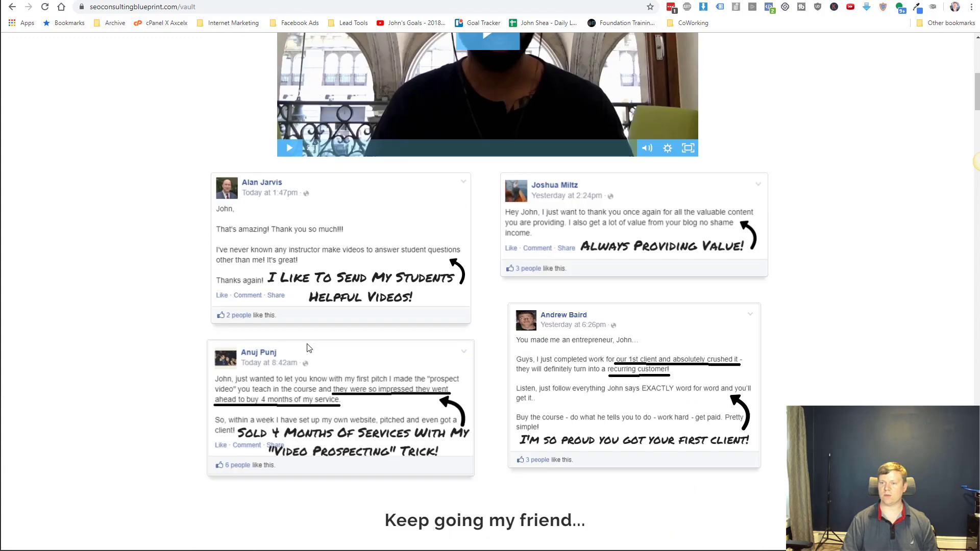
scroll(307, 348, up, 1)
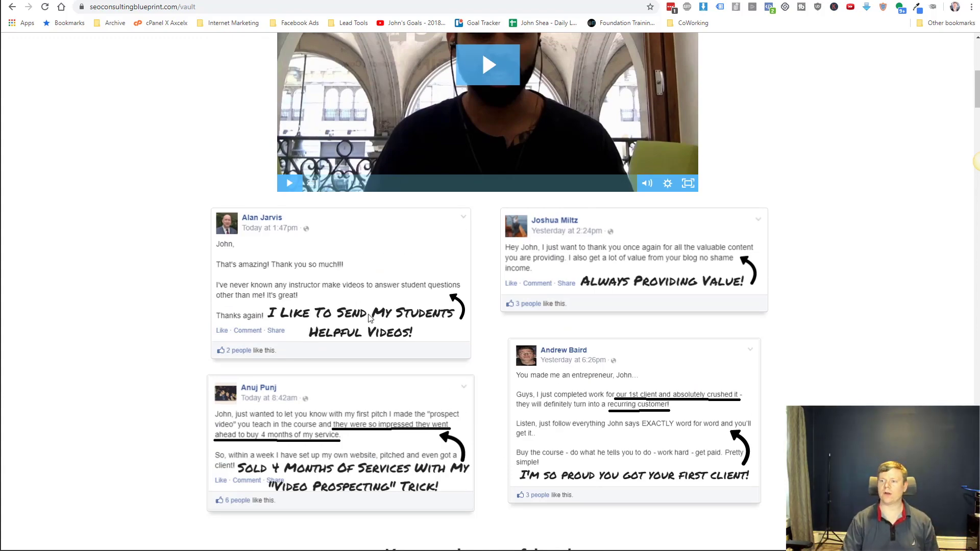
scroll(369, 317, up, 8)
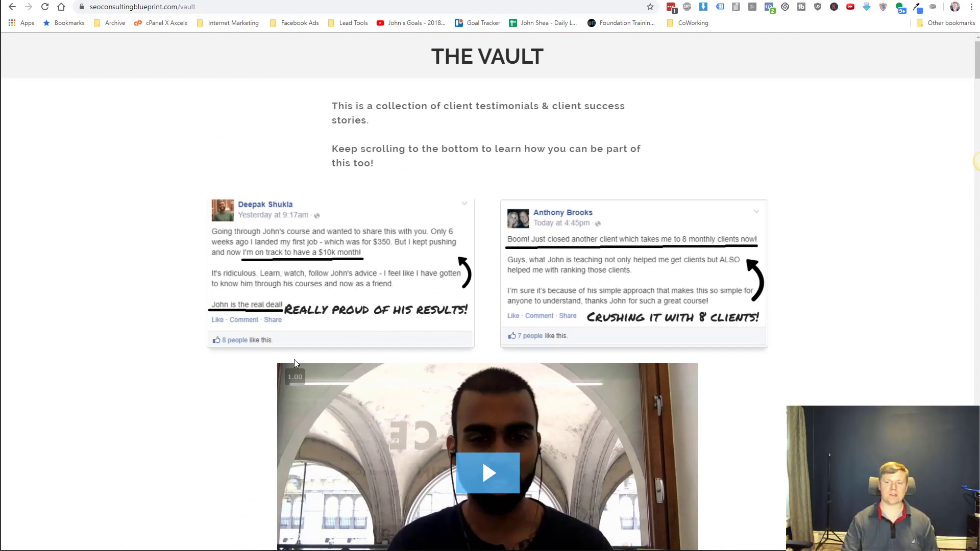
scroll(396, 304, down, 5)
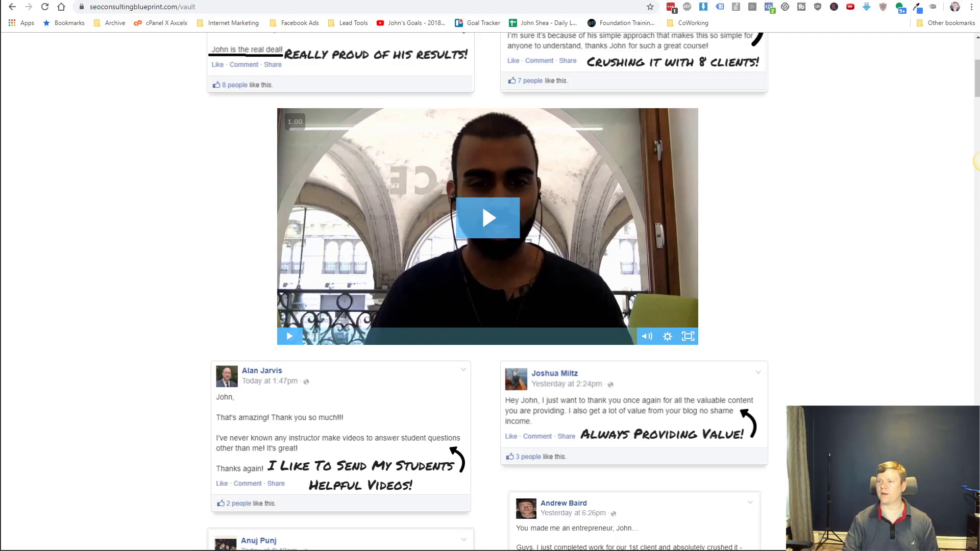
click(837, 2)
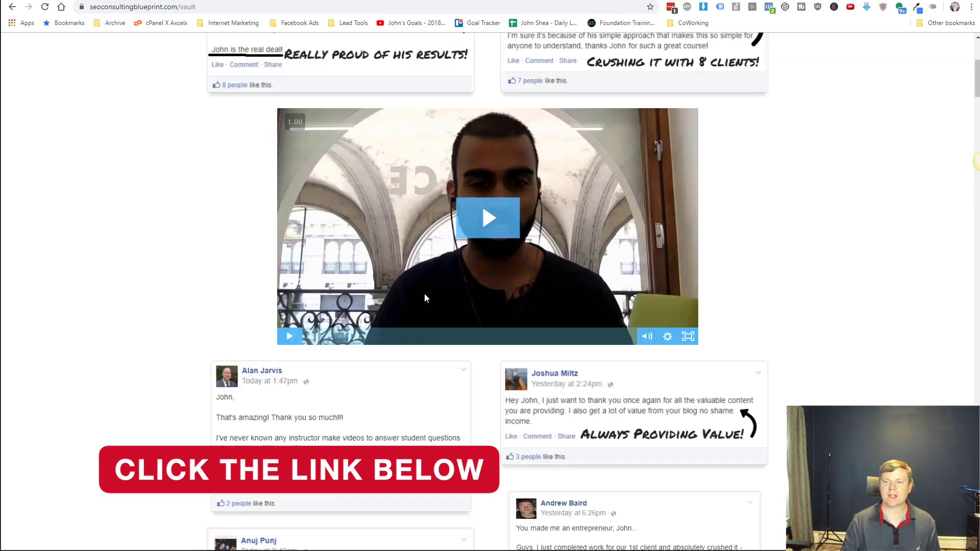
Scroll to the top of The Vault testimonials page on seoconsultingblueprint.com.
scroll(374, 271, up, 5)
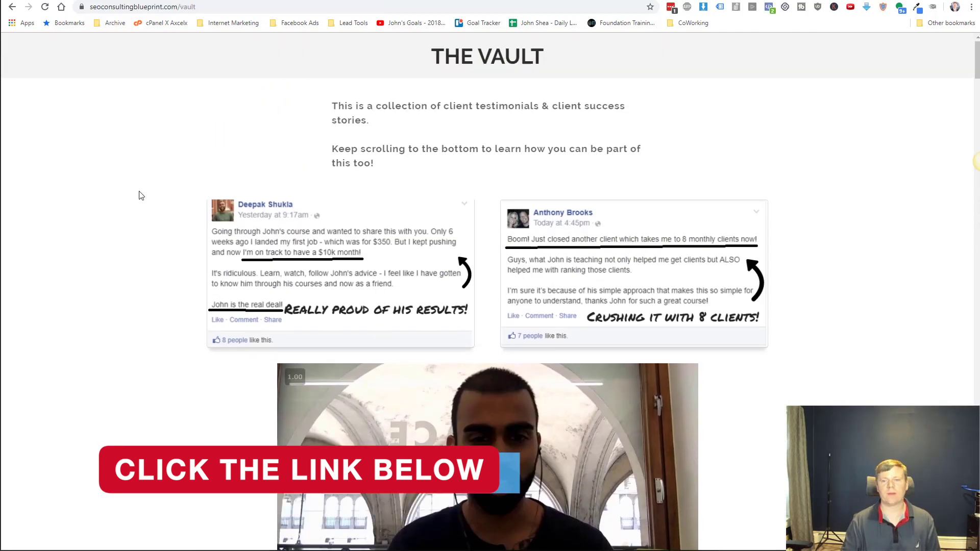